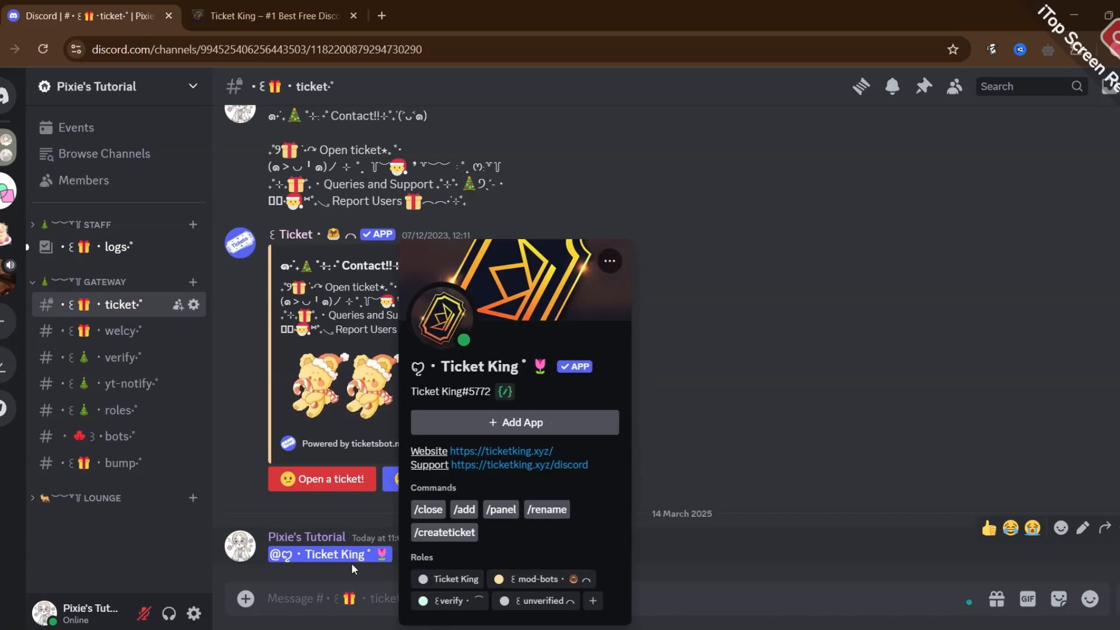
# - Close the Ticket King profile card and post a mention of the Staff role in the ticket channel
pyautogui.click(724, 578)
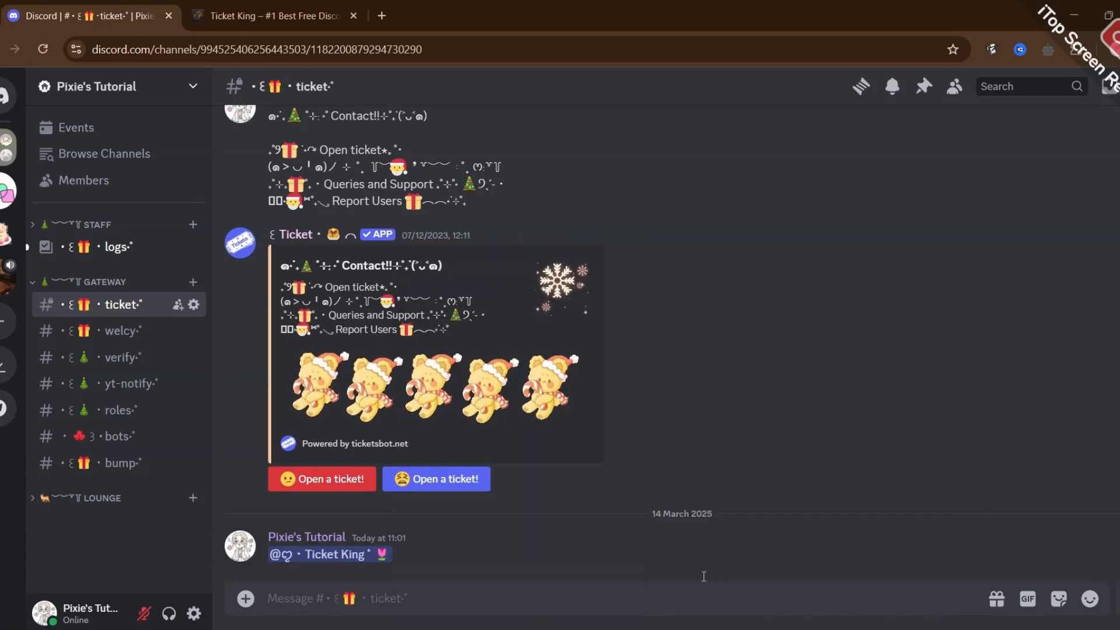
pyautogui.write('@')
pyautogui.write('sup')
pyautogui.press('BackSpace')
pyautogui.press('BackSpace')
pyautogui.press('BackSpace')
pyautogui.write('staff')
pyautogui.press('Return')
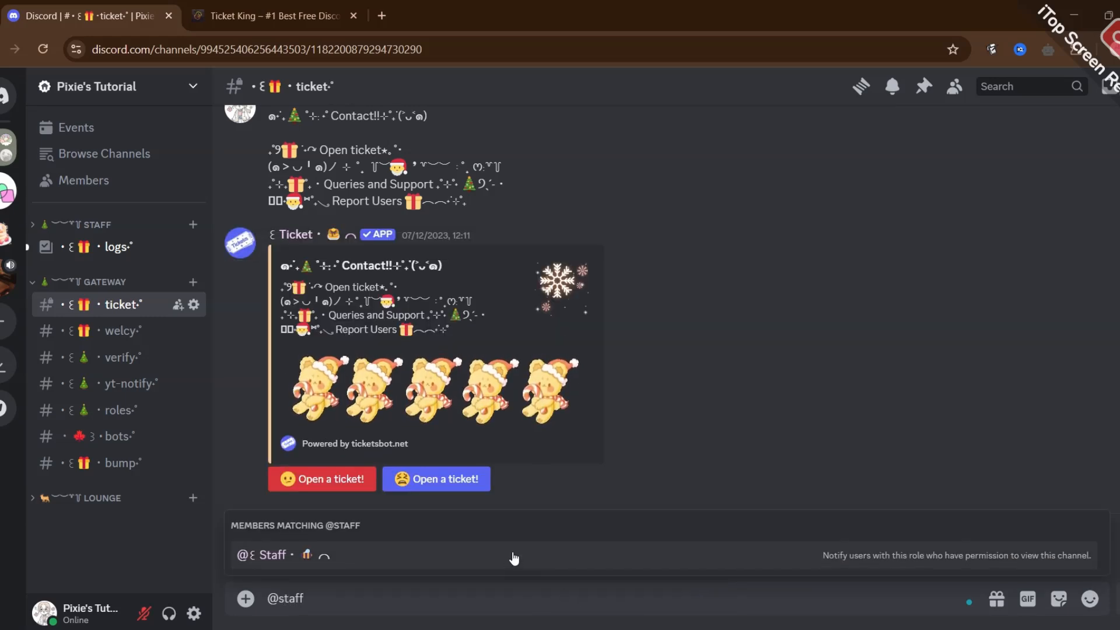
pyautogui.press('Return')
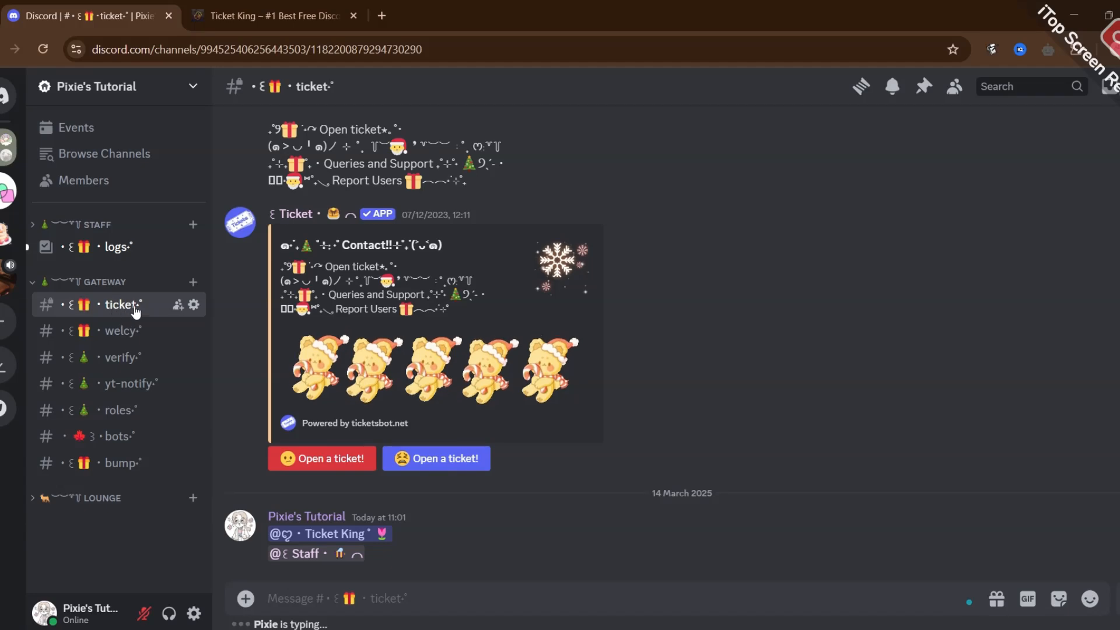
pyautogui.click(193, 304)
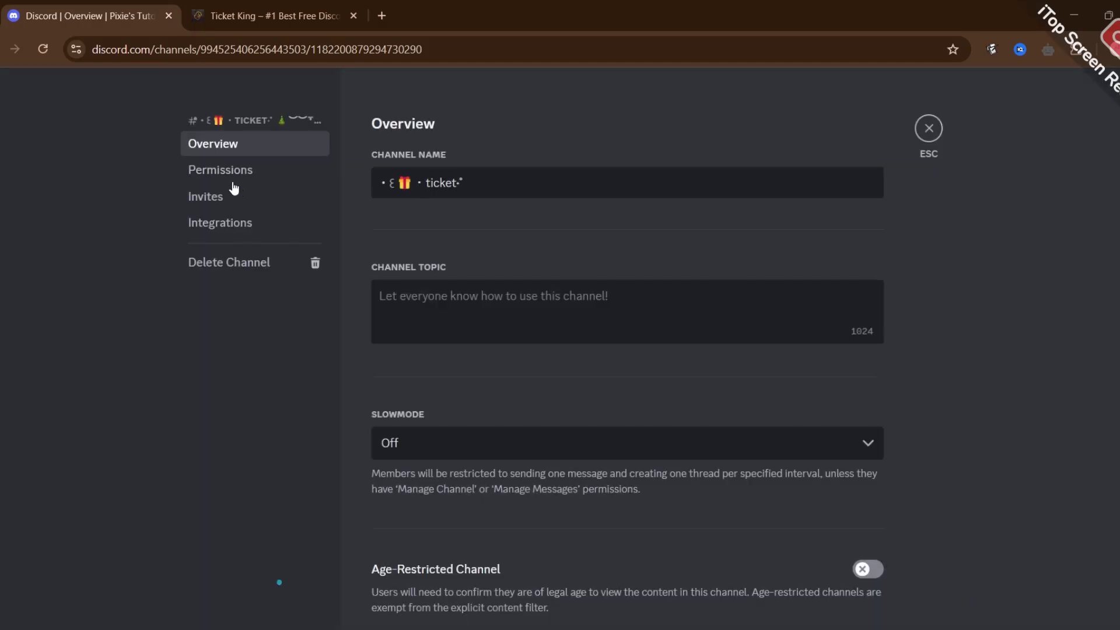
pyautogui.click(237, 176)
pyautogui.scroll(-7, 1053, 242)
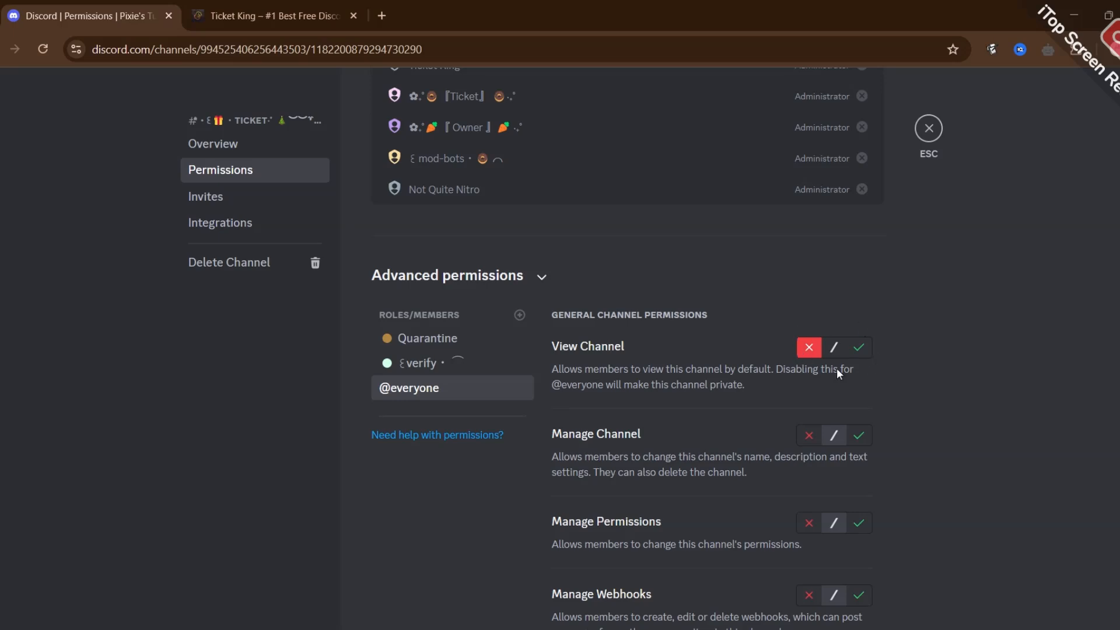
pyautogui.click(508, 362)
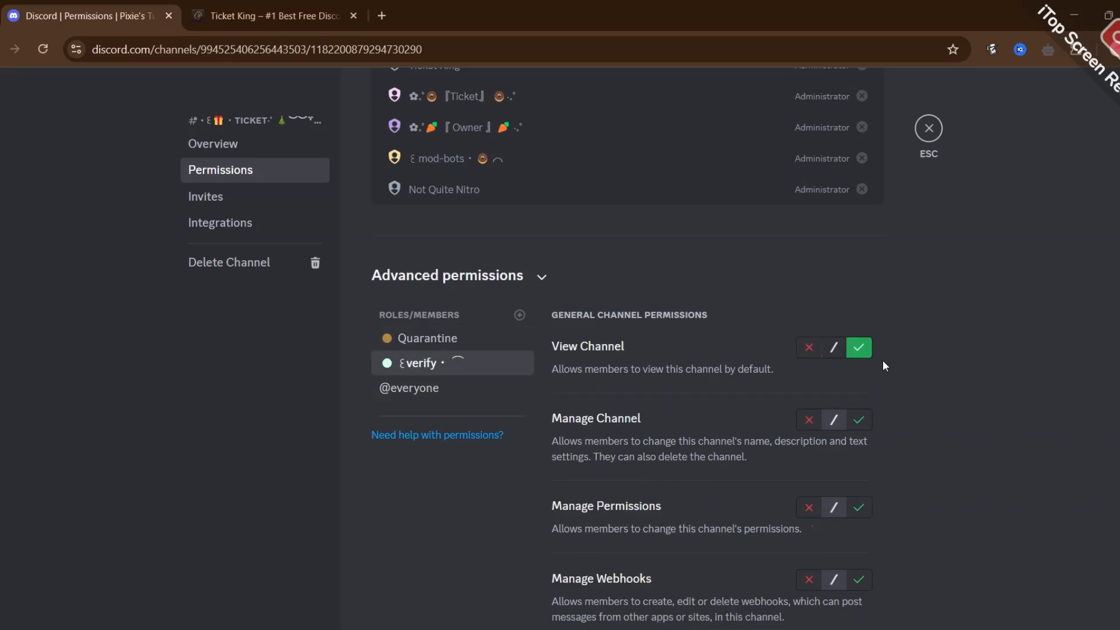
pyautogui.scroll(-8, 743, 324)
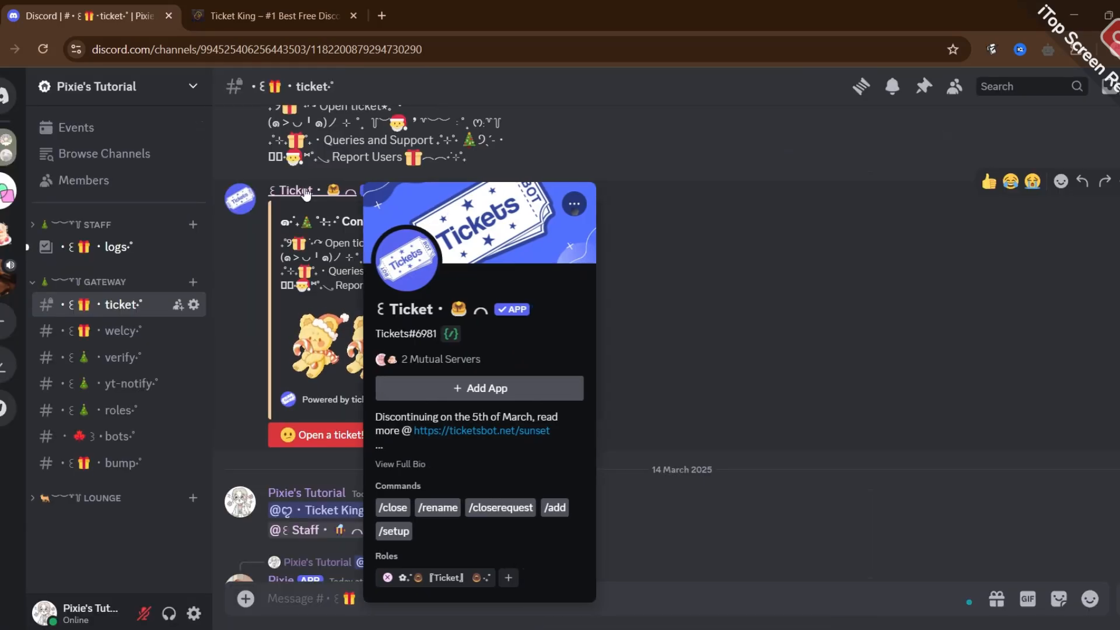
# - Kick the old Tickets bot from the server and confirm the removal
pyautogui.rightClick(350, 346)
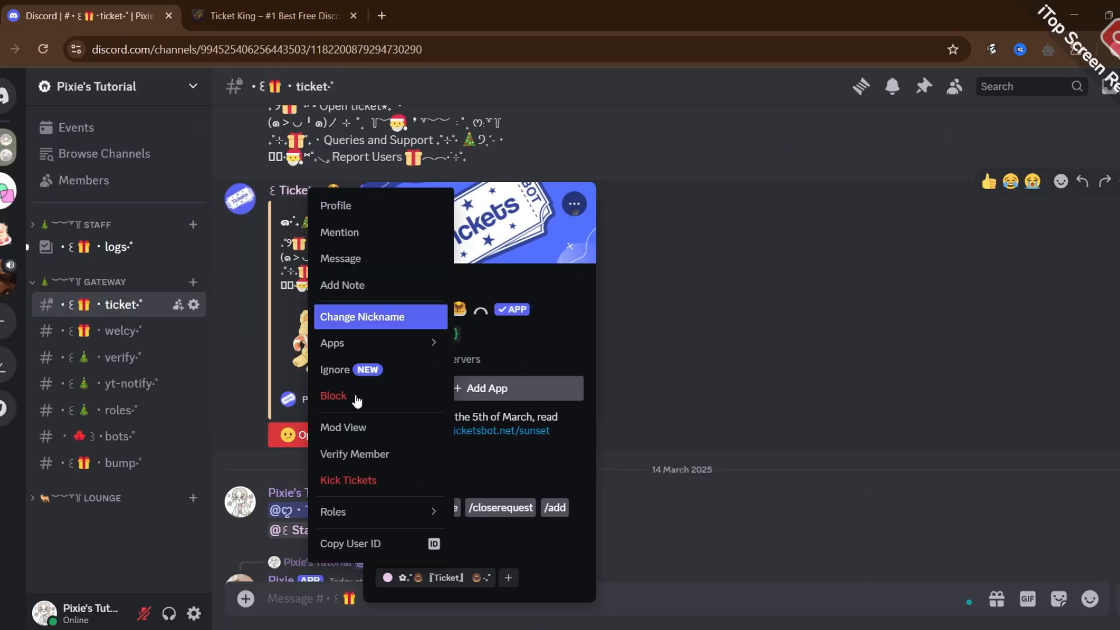
pyautogui.click(350, 479)
pyautogui.click(680, 447)
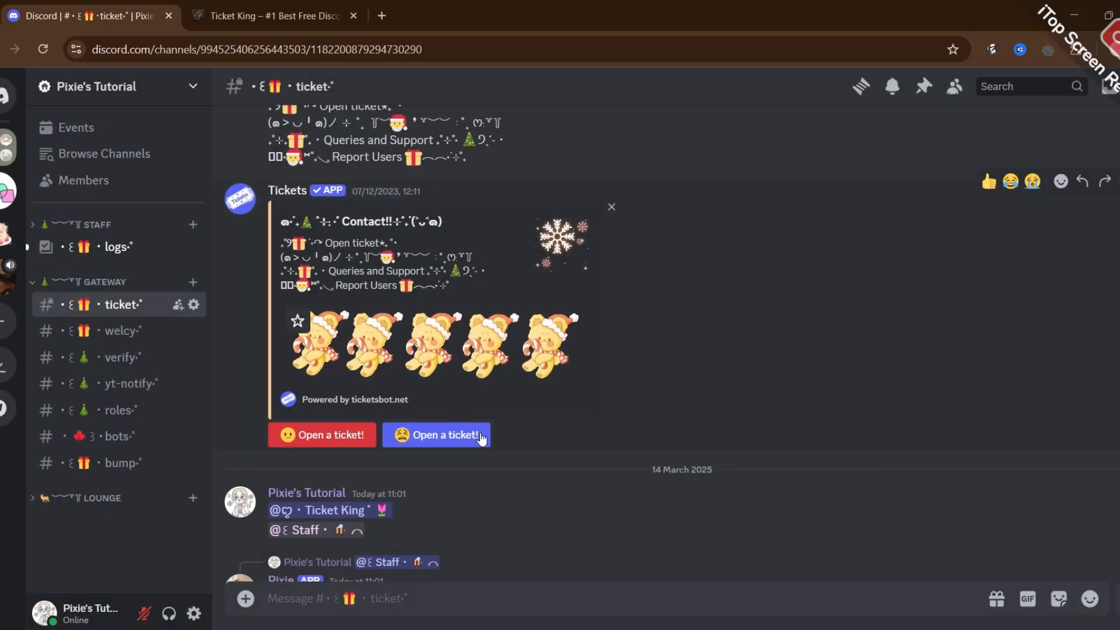
# - Switch to the Ticket King website and open its dashboard for managing the Pixie's Tutorial server
pyautogui.hotkey('ctrl', 'Tab')
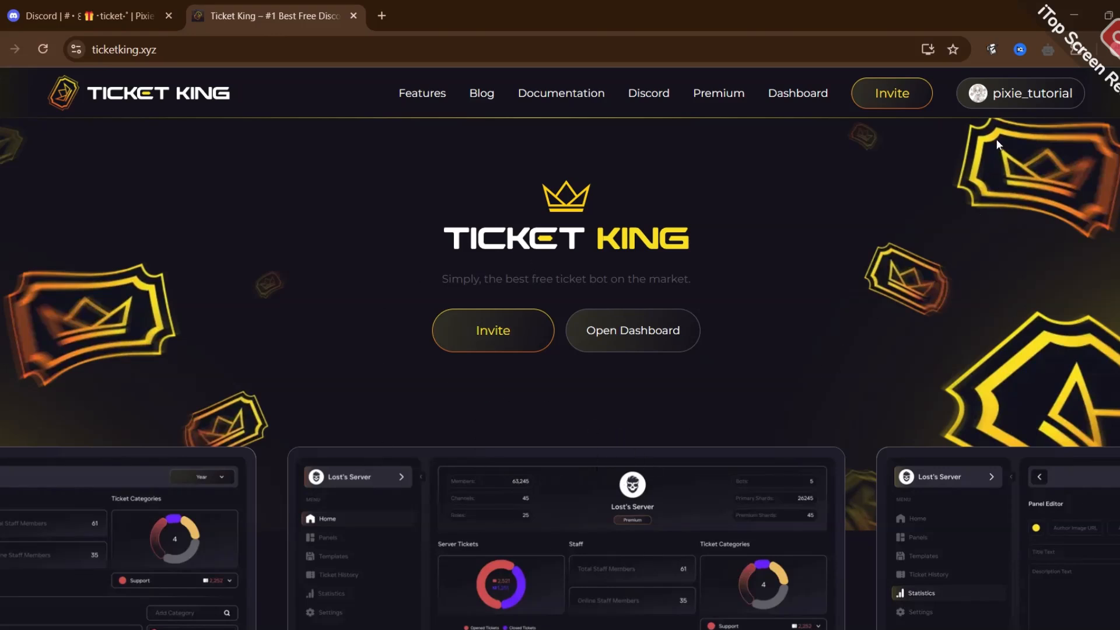
pyautogui.click(658, 324)
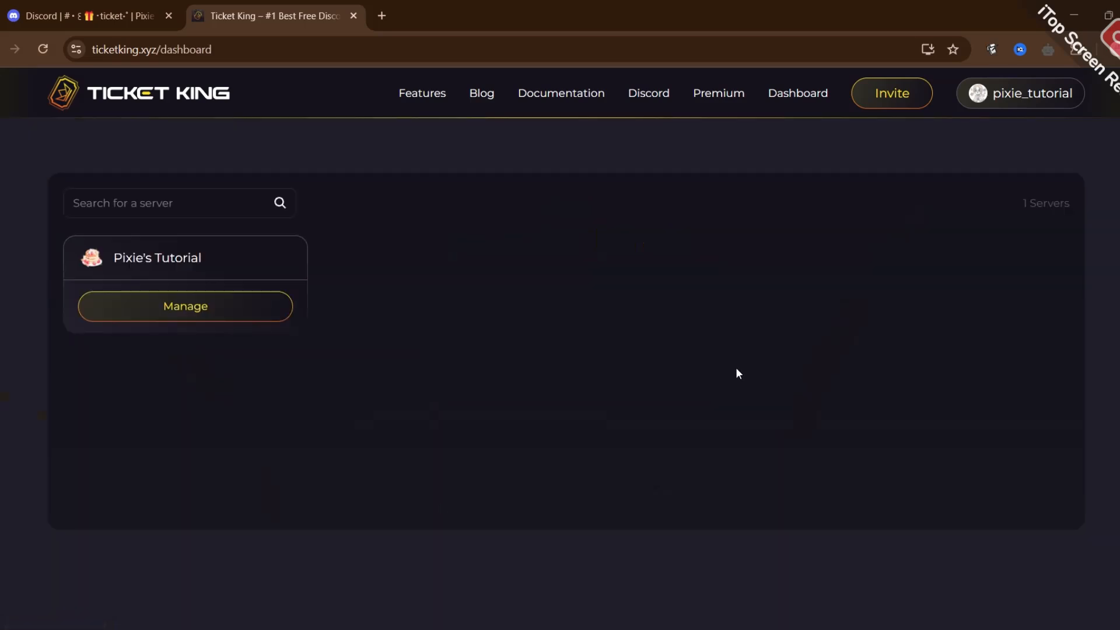
pyautogui.click(197, 321)
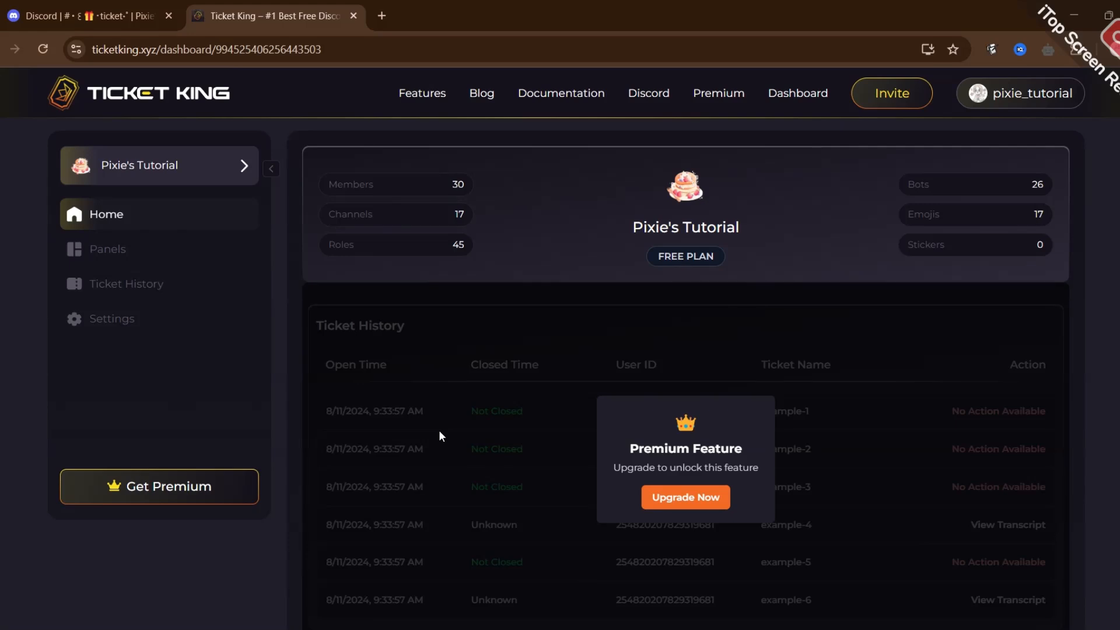
# - Start a new ticket panel with Text Channel as the default ticket style
pyautogui.click(107, 249)
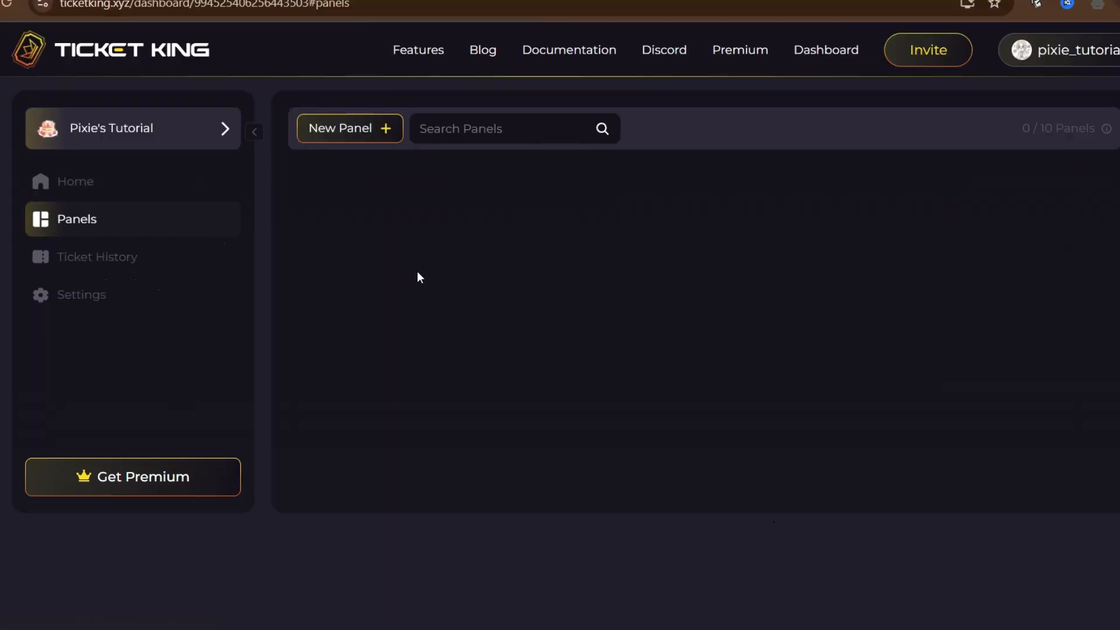
pyautogui.click(370, 130)
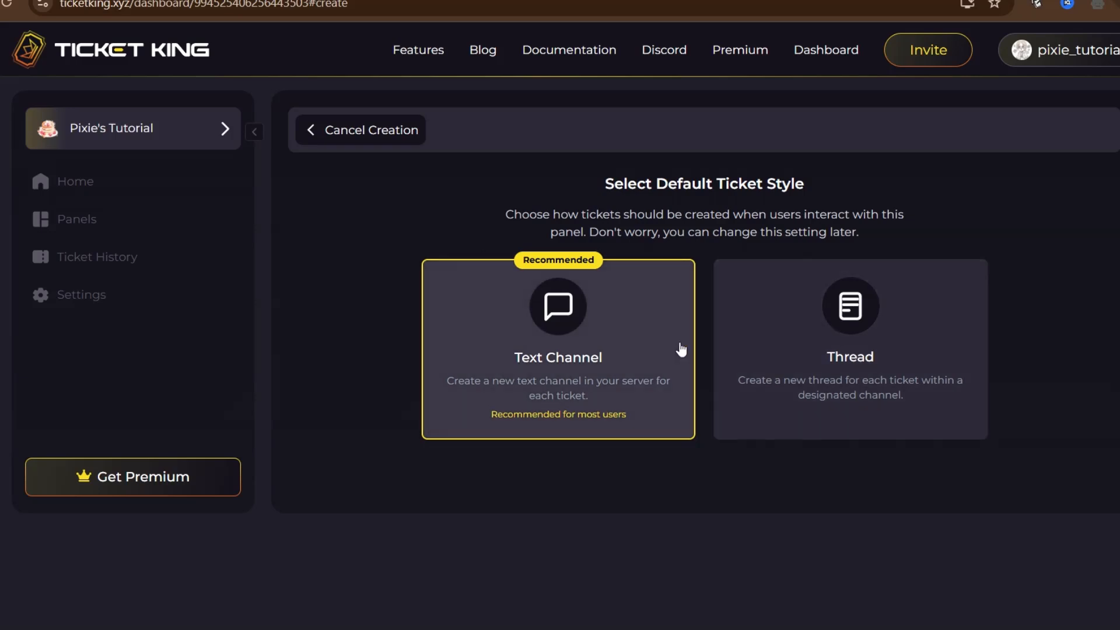
pyautogui.click(672, 353)
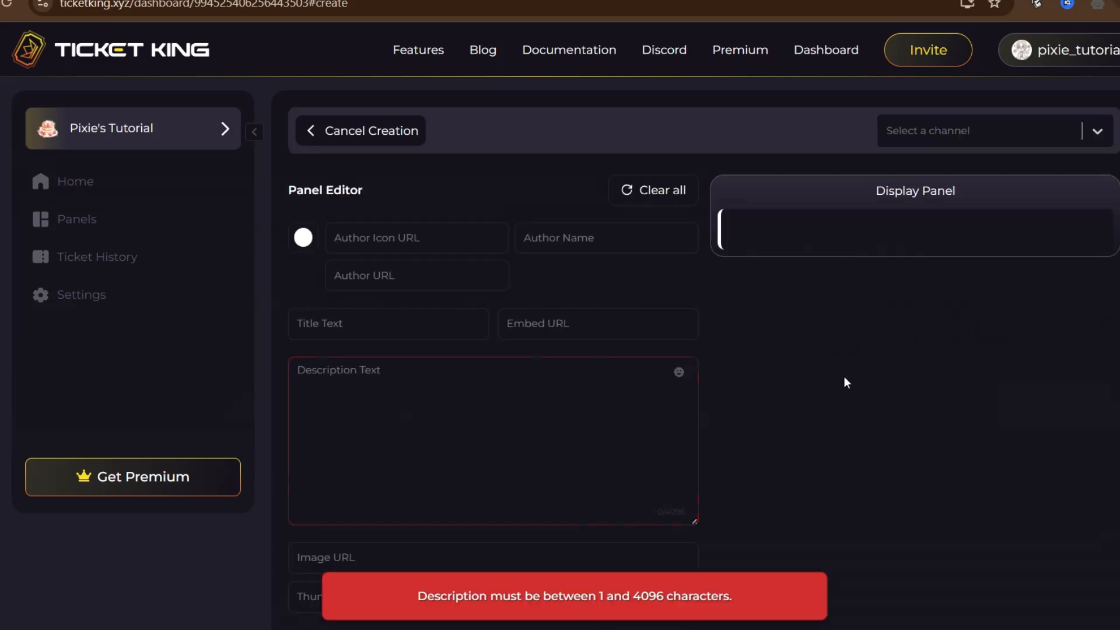
# - Paste the panel description listing General queries, Report user and the notice "( Staff Not active at 5:30 PM UTC - 4:30 AM UTC. )"
pyautogui.scroll(-5, 1055, 442)
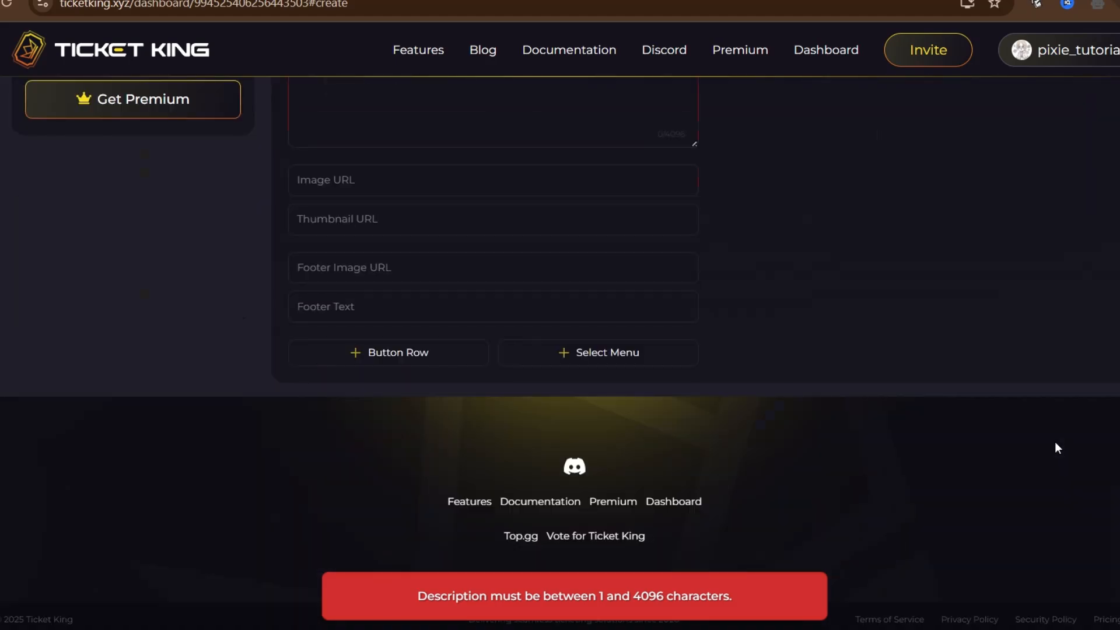
pyautogui.scroll(5, 1055, 443)
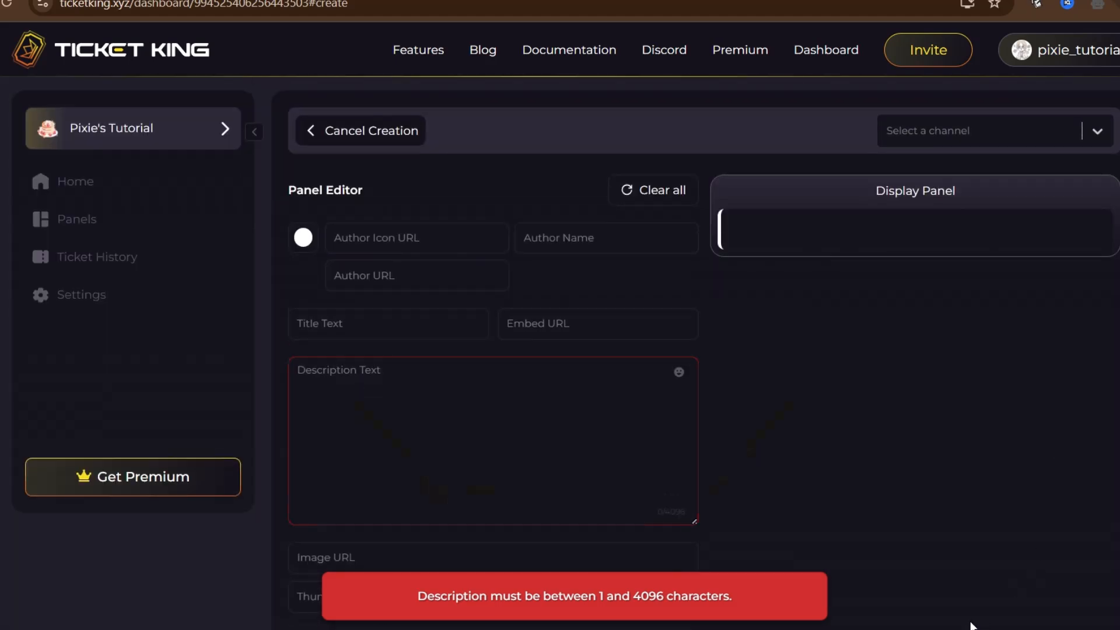
pyautogui.click(477, 428)
pyautogui.hotkey('ctrl', 'v')
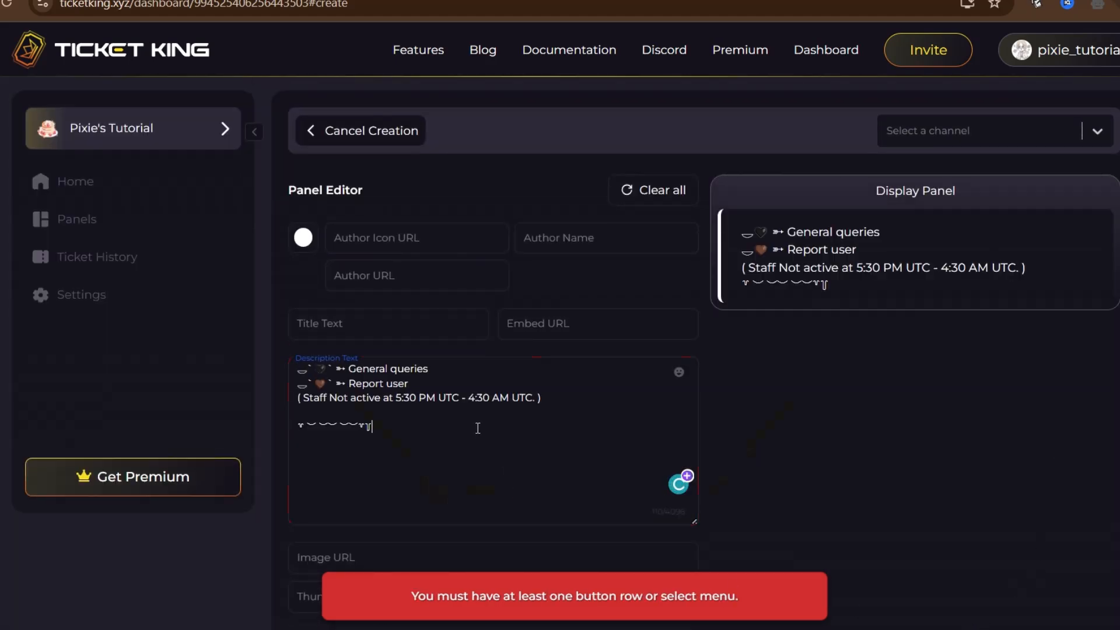
# - Copy the decorated Report user line from the description into the panel title and reword it to "◡`🤎` ➳ Ticket"
pyautogui.moveTo(434, 364); pyautogui.dragTo(288, 354)
pyautogui.moveTo(412, 383); pyautogui.dragTo(292, 382)
pyautogui.click(412, 384)
pyautogui.moveTo(412, 383); pyautogui.dragTo(291, 381)
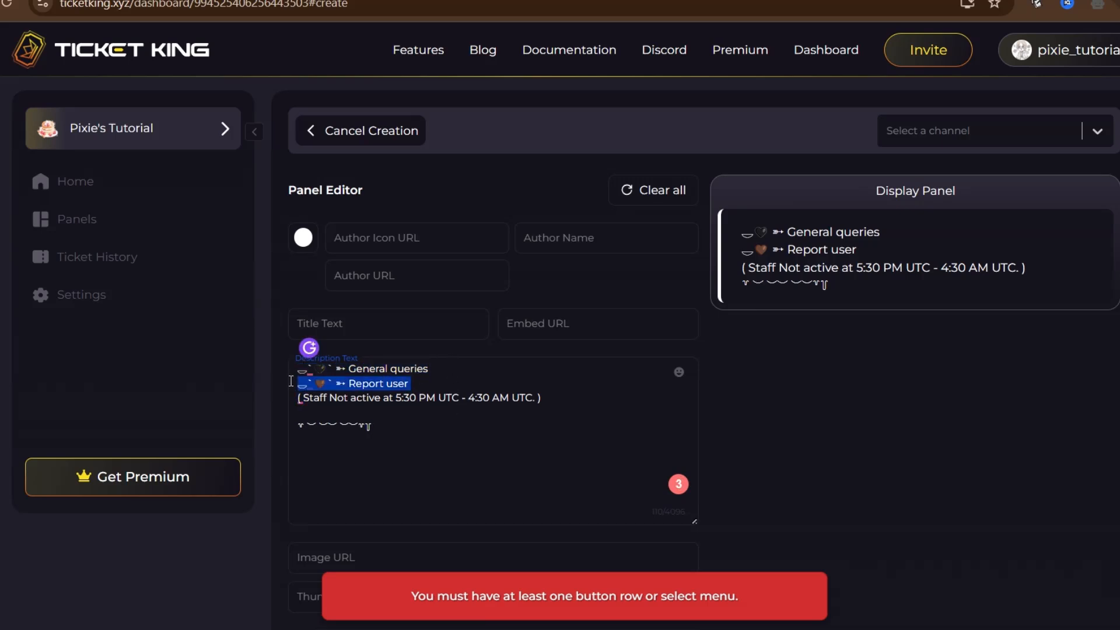
pyautogui.click(296, 314)
pyautogui.write('◡`🤎` ➳ Report user')
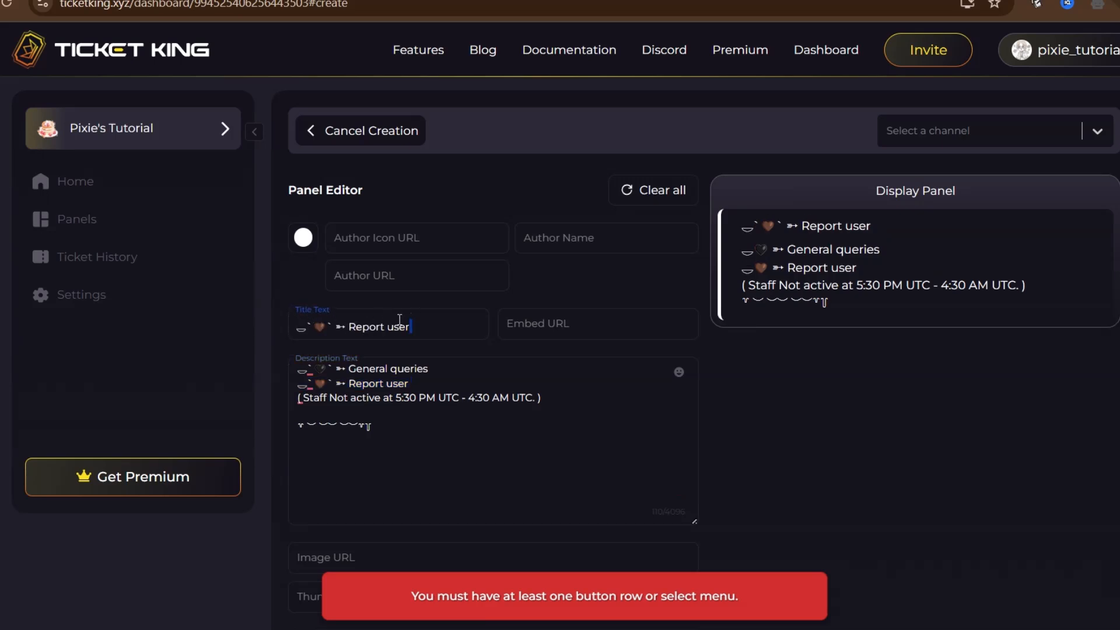
pyautogui.press('BackSpace')
pyautogui.press('BackSpace')
pyautogui.press('BackSpace')
pyautogui.press('BackSpace')
pyautogui.press('BackSpace')
pyautogui.press('BackSpace')
pyautogui.press('BackSpace')
pyautogui.press('BackSpace')
pyautogui.press('BackSpace')
pyautogui.press('BackSpace')
pyautogui.press('BackSpace')
pyautogui.write('Ticket')
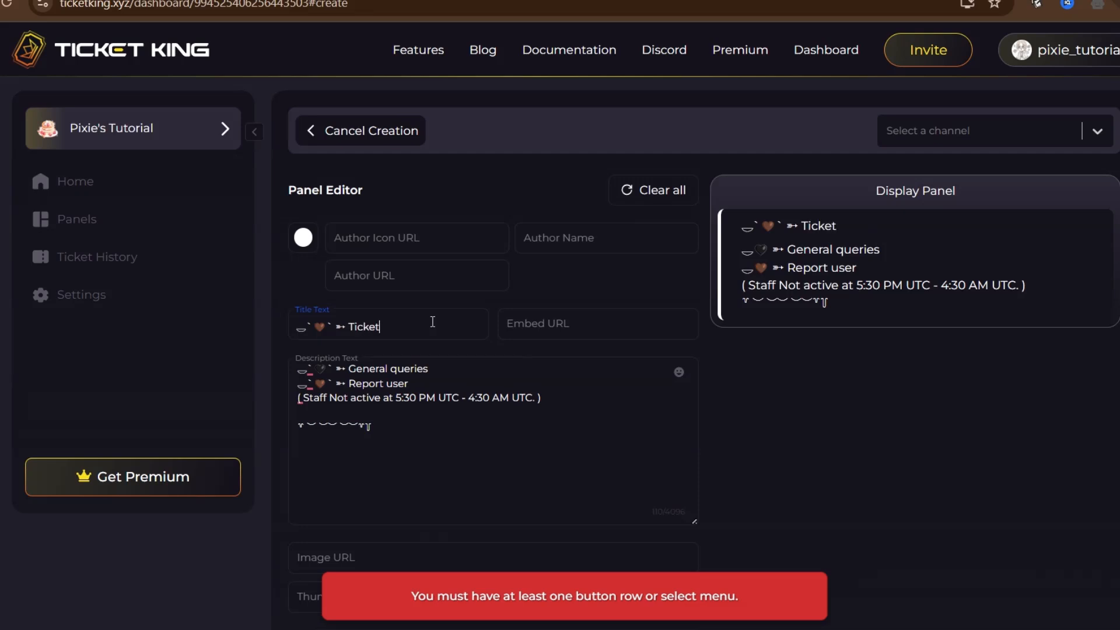
# - Paste image links into the panel's thumbnail URL and main image URL
pyautogui.click(475, 448)
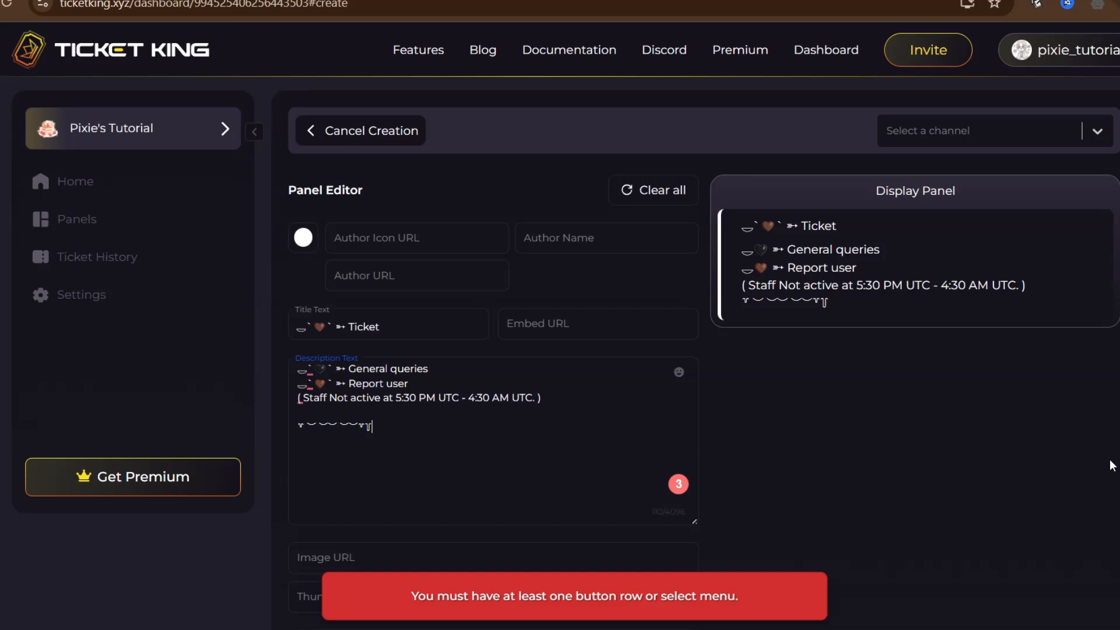
pyautogui.scroll(-6, 969, 508)
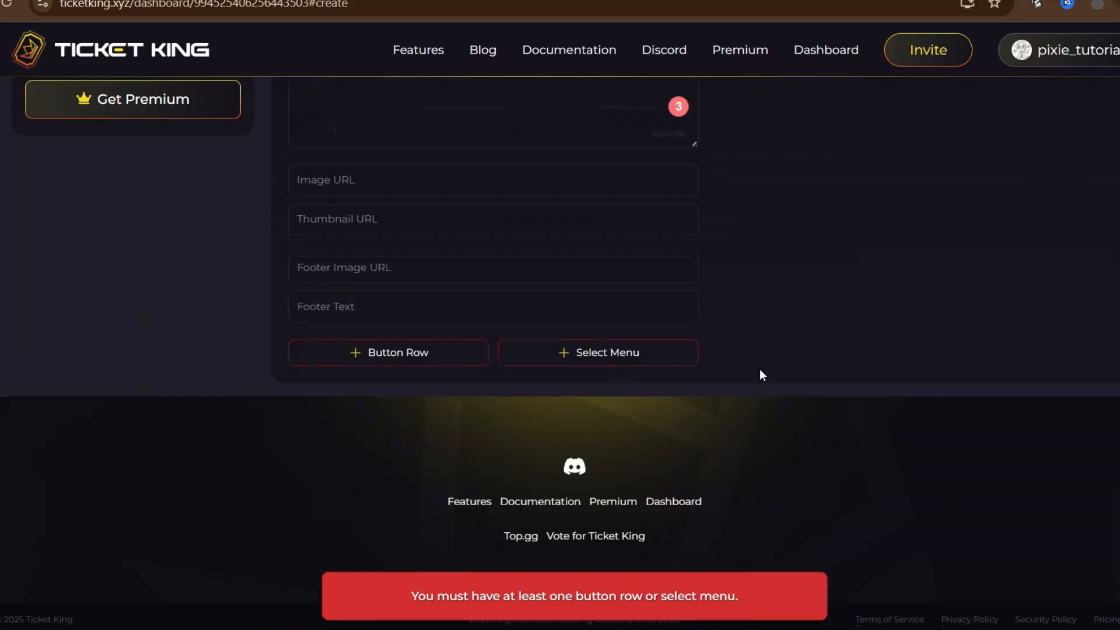
pyautogui.scroll(4, 799, 408)
pyautogui.click(438, 491)
pyautogui.hotkey('ctrl', 'v')
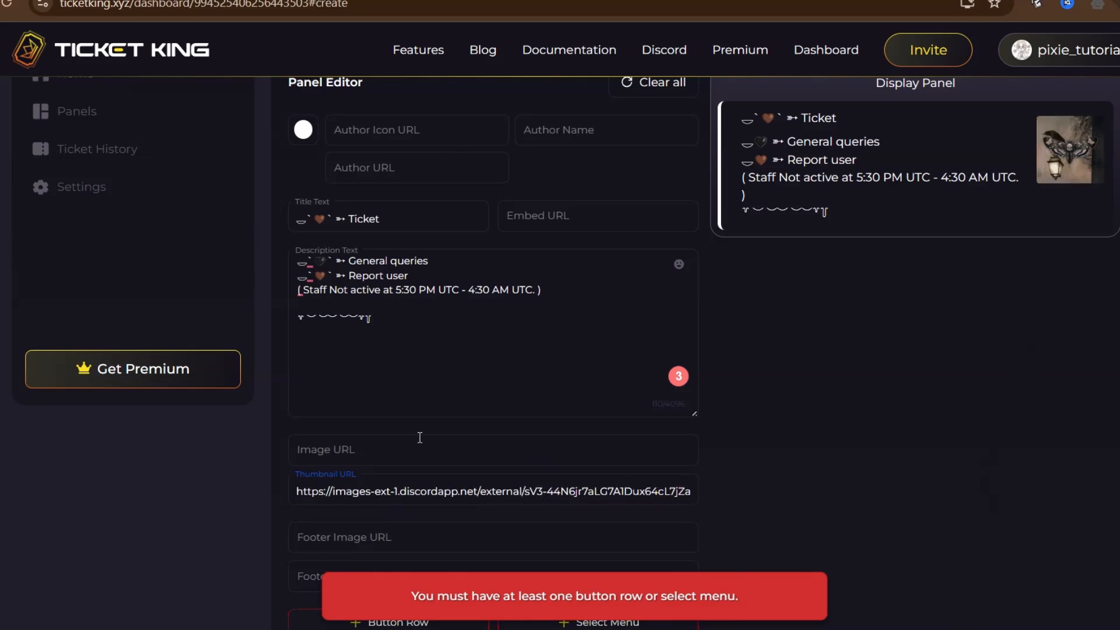
pyautogui.click(419, 437)
pyautogui.hotkey('ctrl', 'v')
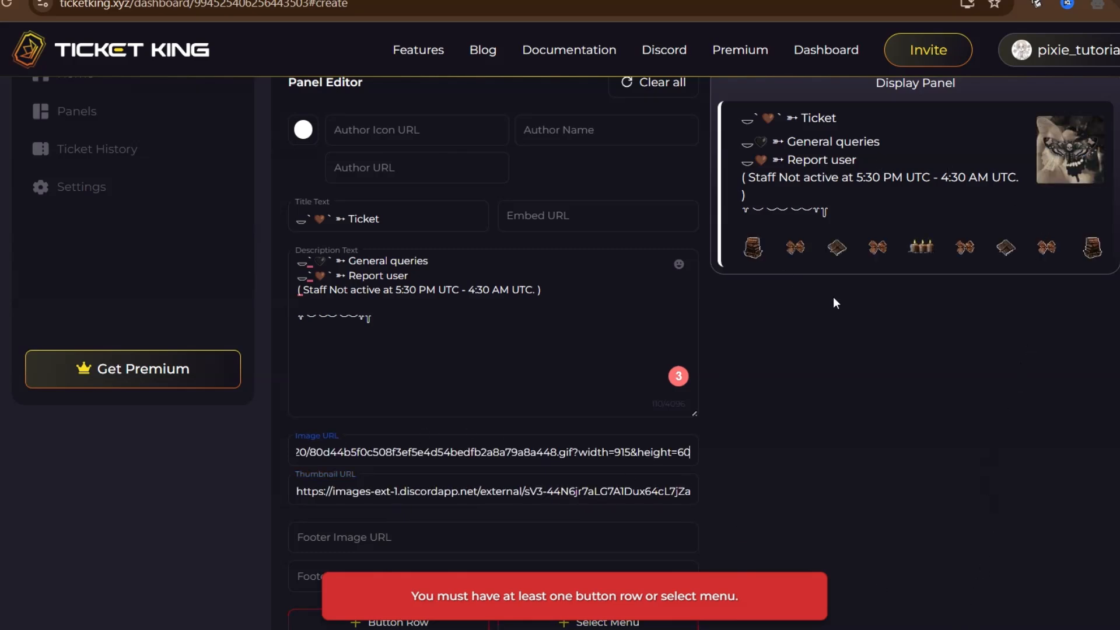
pyautogui.click(916, 386)
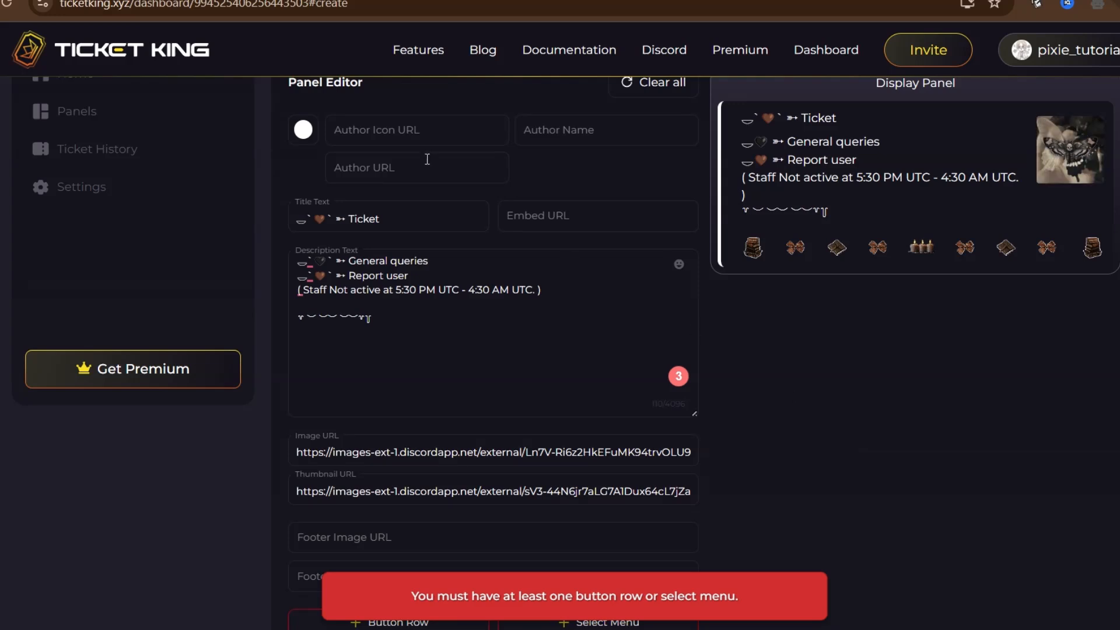
# - Set the panel's embed colour to #97653f
pyautogui.click(308, 131)
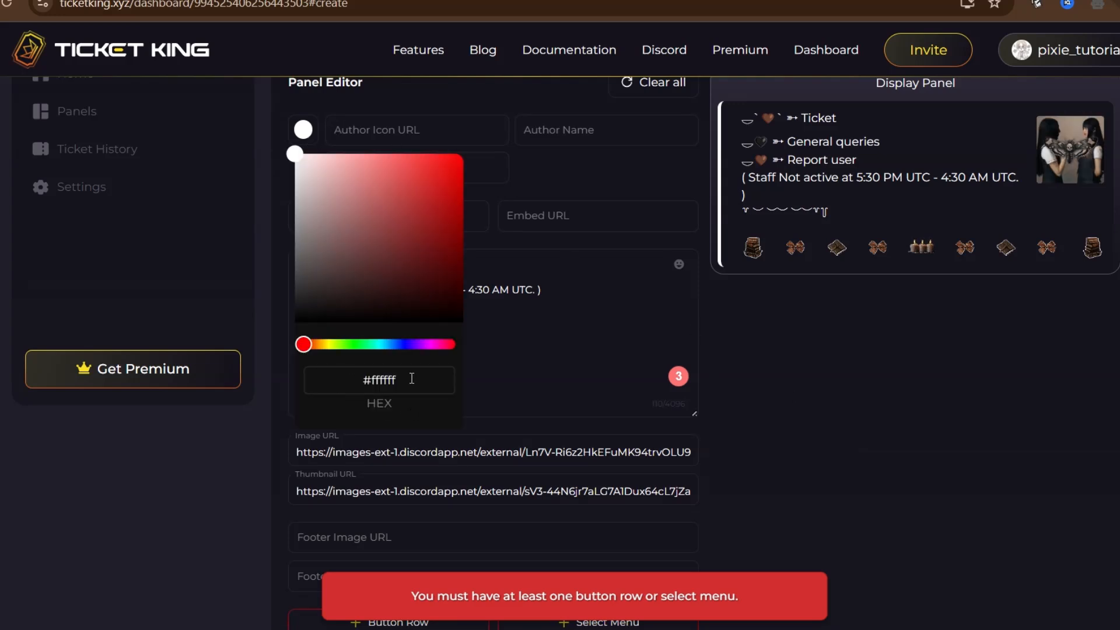
pyautogui.moveTo(412, 379); pyautogui.dragTo(330, 369)
pyautogui.write('#97653f')
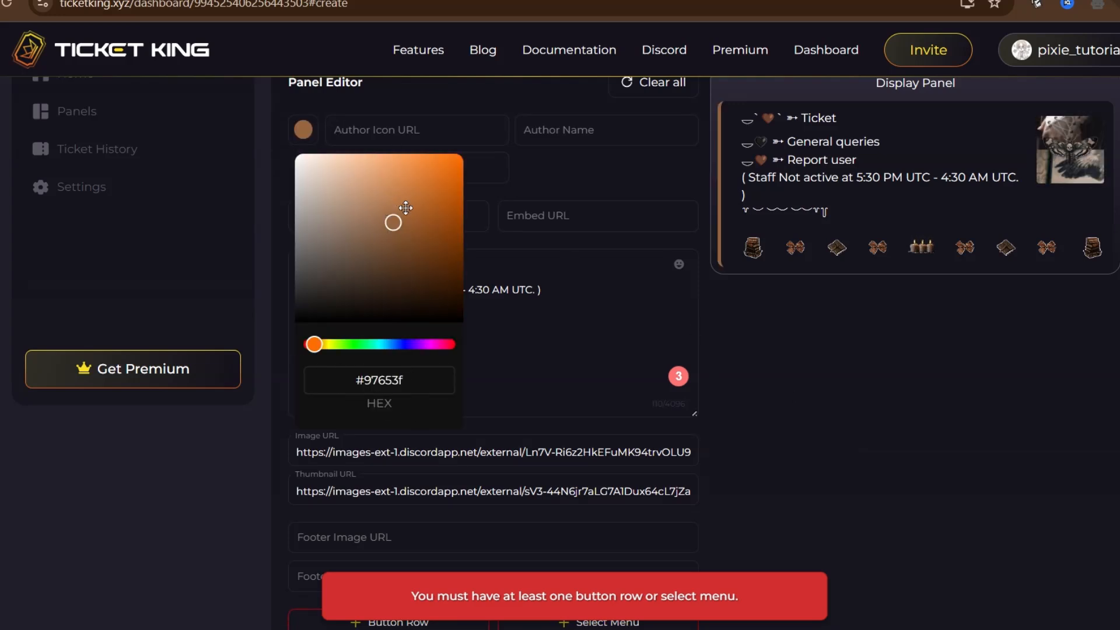
pyautogui.click(934, 368)
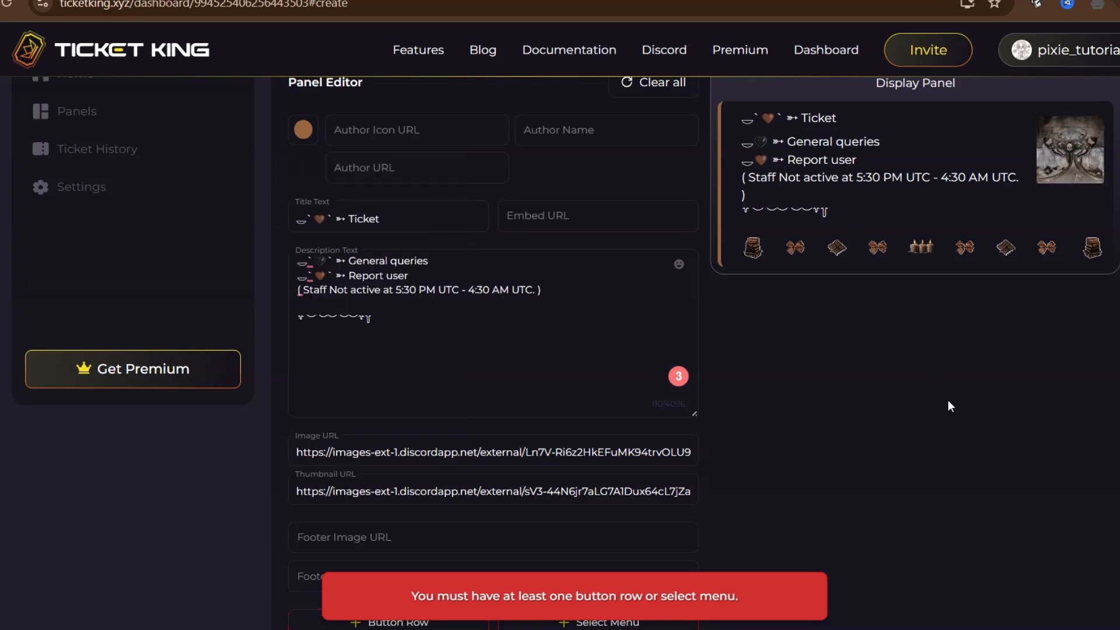
# - Add a button row to the panel with two buttons
pyautogui.scroll(-3, 947, 401)
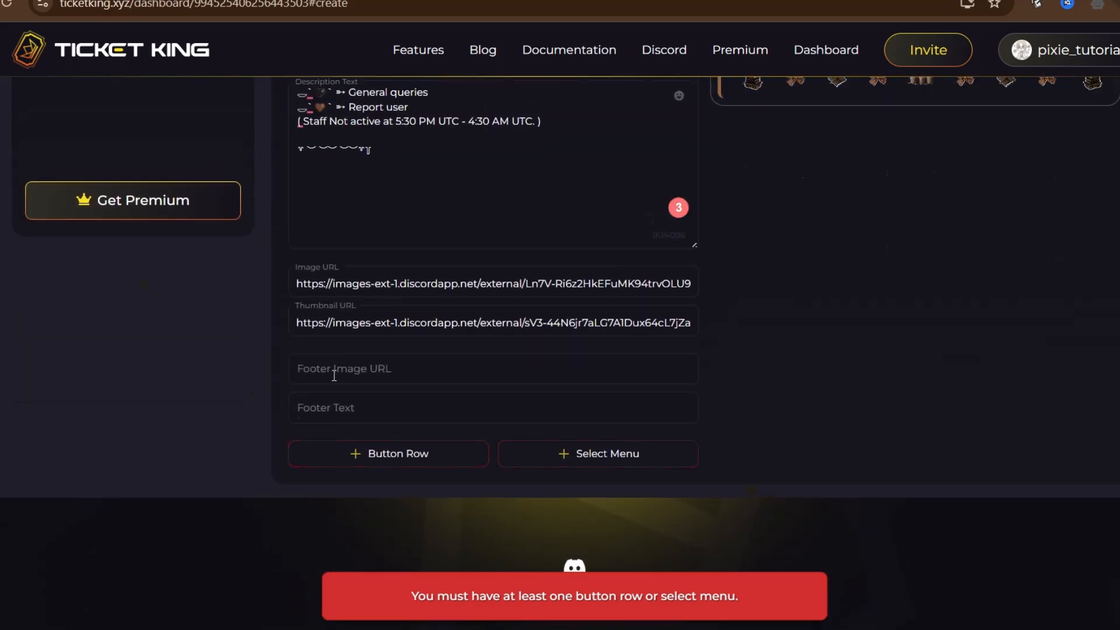
pyautogui.click(358, 461)
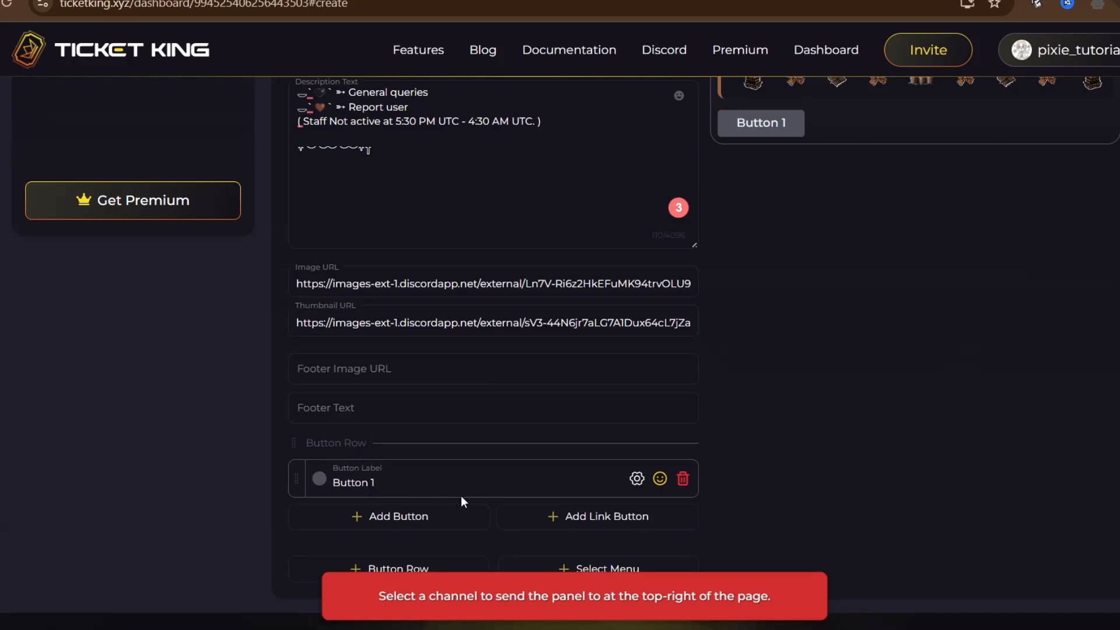
pyautogui.scroll(-2, 461, 496)
pyautogui.click(362, 460)
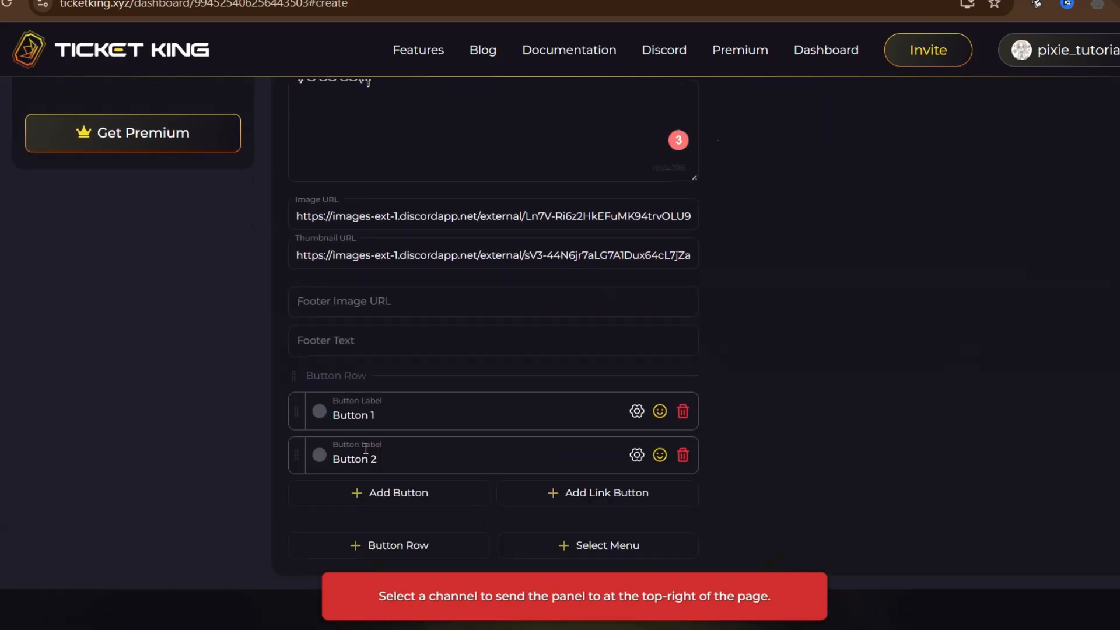
# - Colour the panel's first button red and label it "General queries"
pyautogui.click(320, 412)
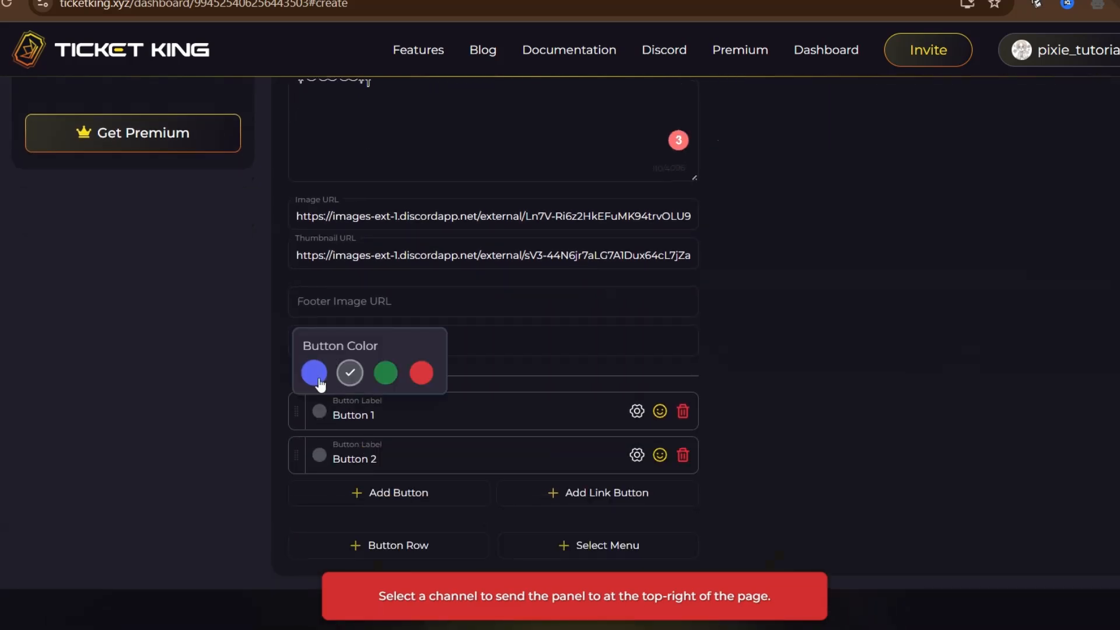
pyautogui.click(422, 379)
pyautogui.click(401, 410)
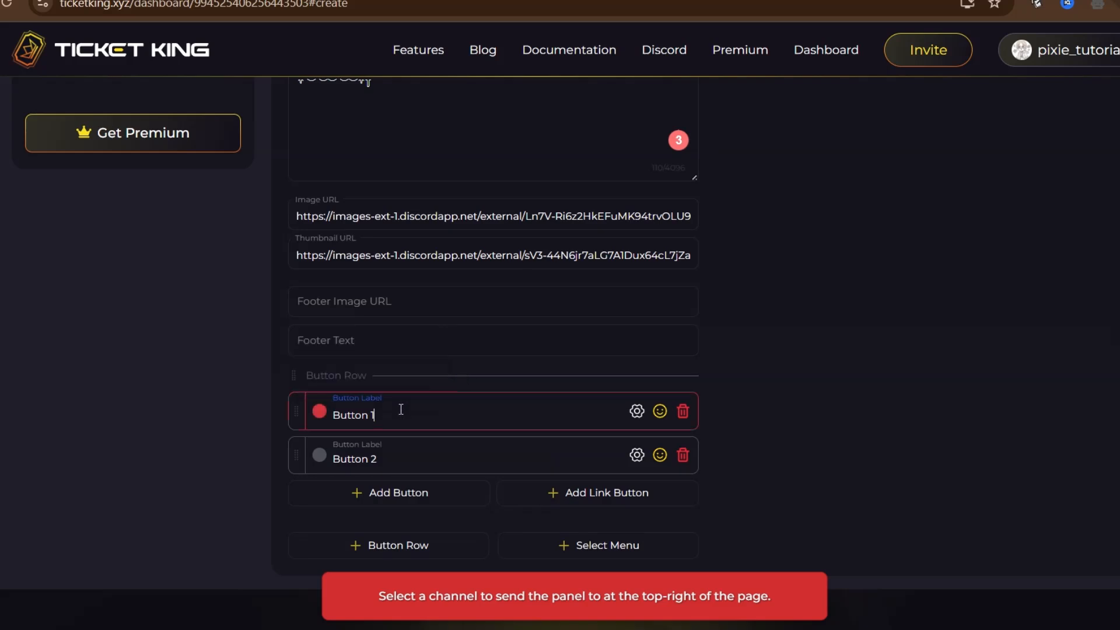
pyautogui.moveTo(384, 411); pyautogui.dragTo(325, 407)
pyautogui.press('BackSpace')
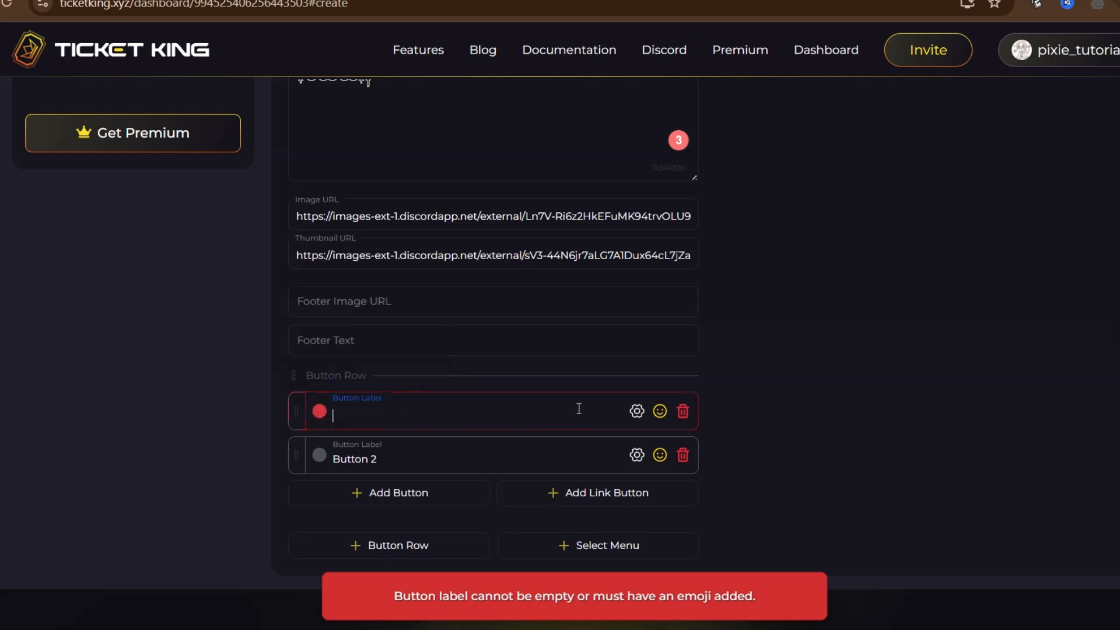
pyautogui.write('General queries')
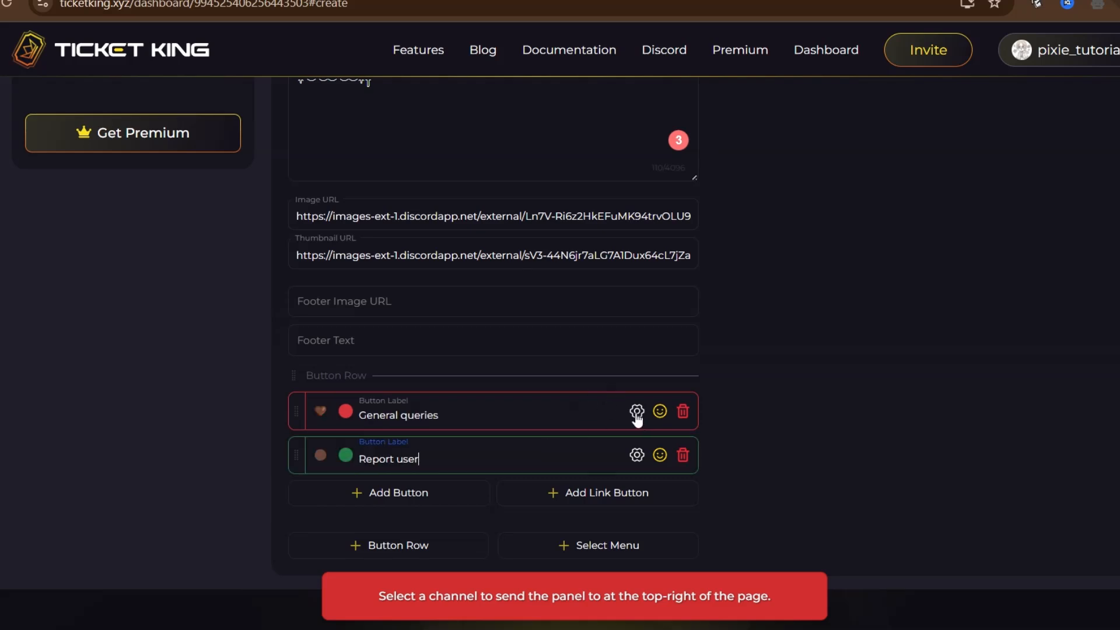
# - Add a required ticket question "What is your queries" to the General queries button's option settings
pyautogui.click(637, 412)
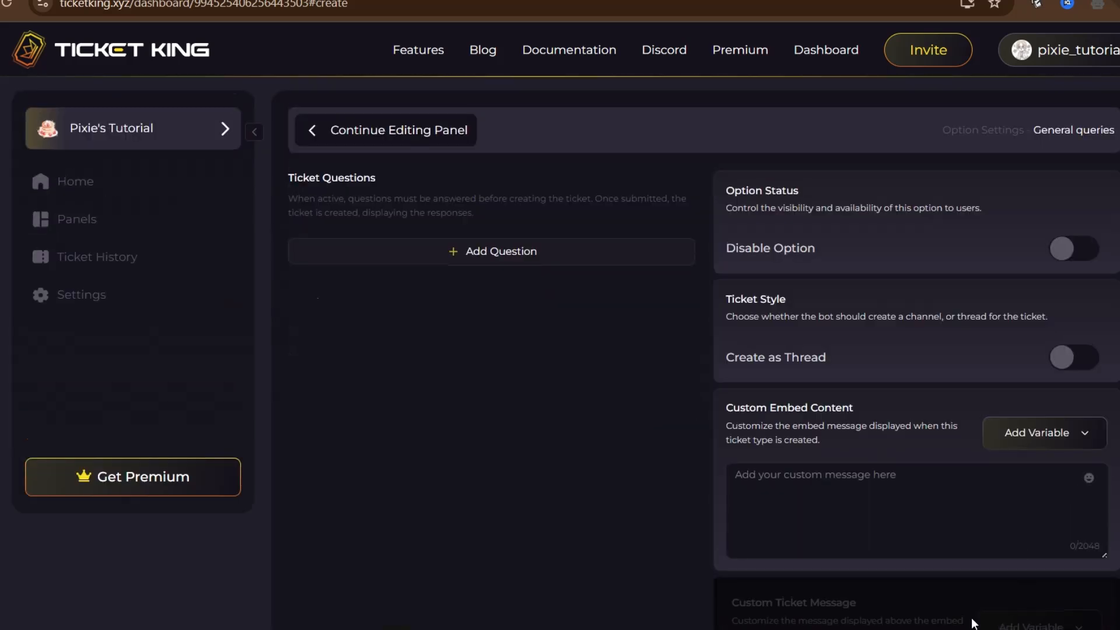
pyautogui.click(420, 251)
pyautogui.click(420, 276)
pyautogui.write('What is your queries')
pyautogui.click(358, 358)
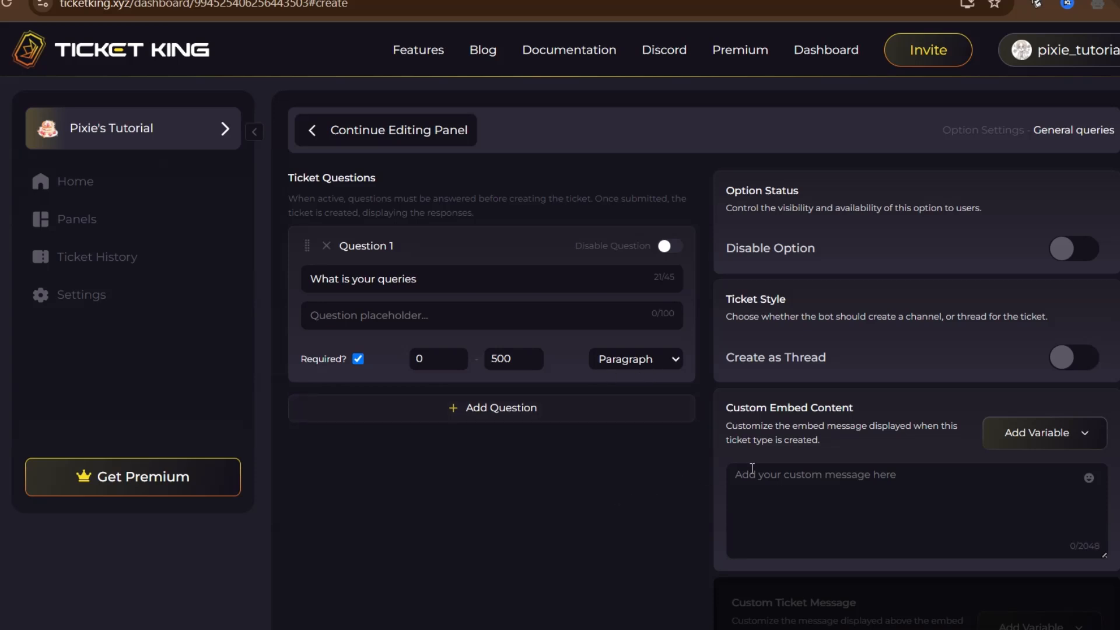
# - Fill the custom embed content with a General queries heading and "Staff will arrive soon, kindly write your problem in detailed manner", and return to the panel editor
pyautogui.scroll(-1, 752, 469)
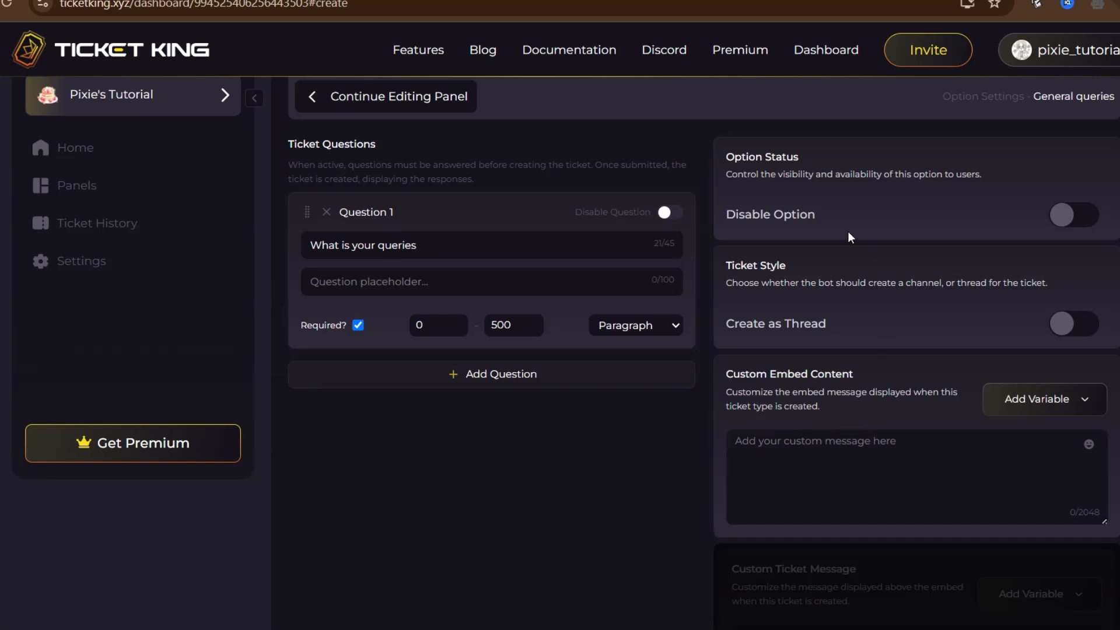
pyautogui.scroll(-1, 833, 430)
pyautogui.click(833, 430)
pyautogui.hotkey('ctrl', 'v')
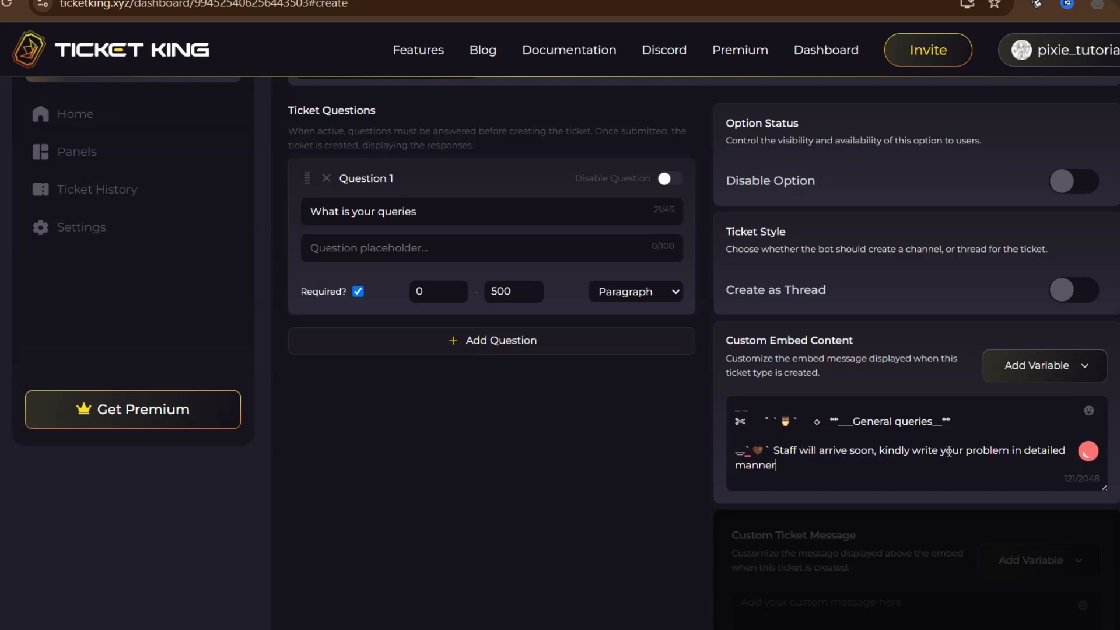
pyautogui.click(1070, 378)
pyautogui.scroll(1, 590, 495)
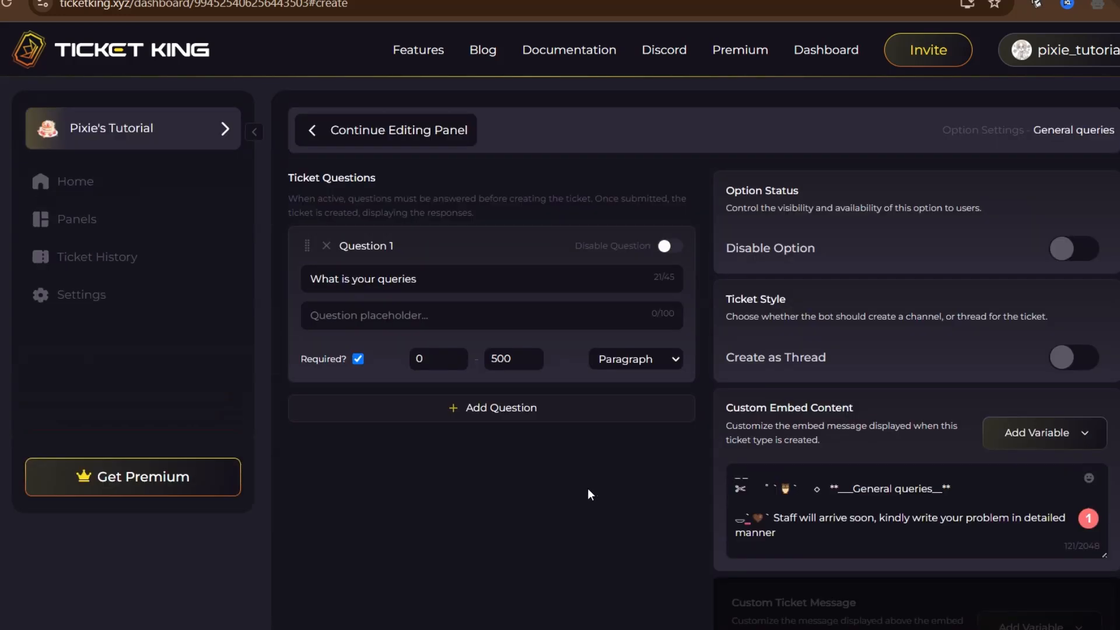
pyautogui.click(317, 140)
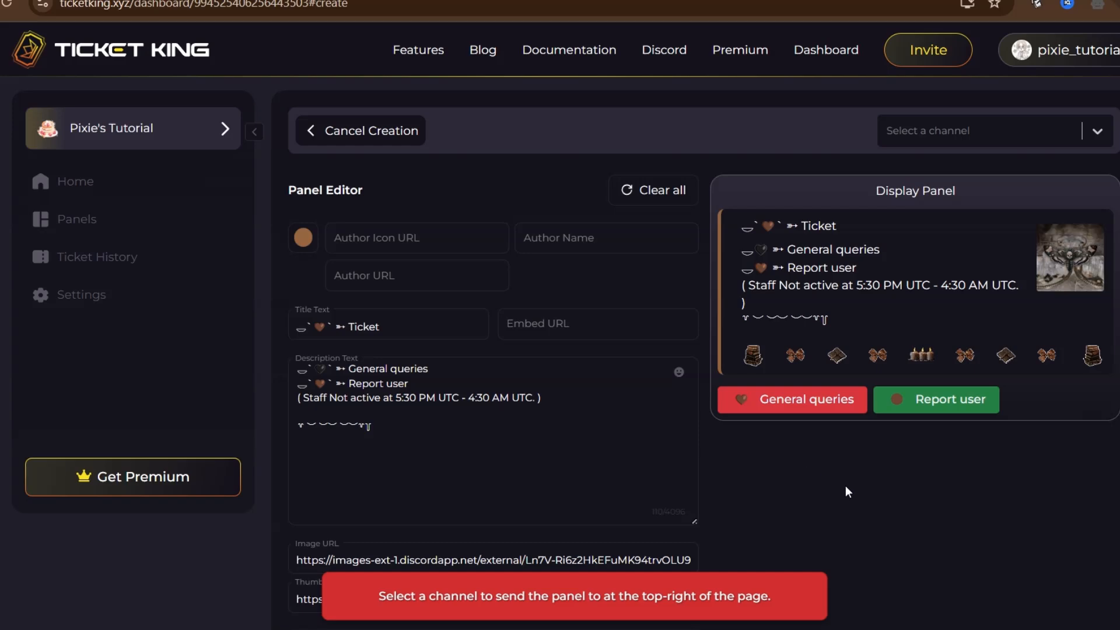
# - Add a required short-answer question "Reported user's ID" to the Report user button's option settings
pyautogui.scroll(-1, 845, 485)
pyautogui.scroll(-5, 846, 492)
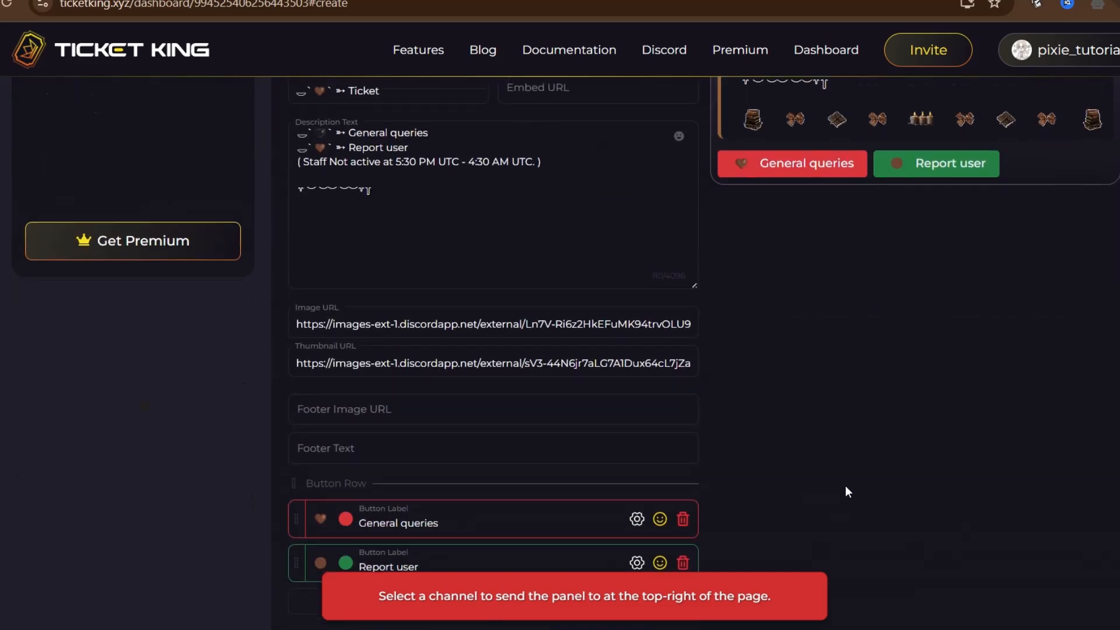
pyautogui.click(636, 430)
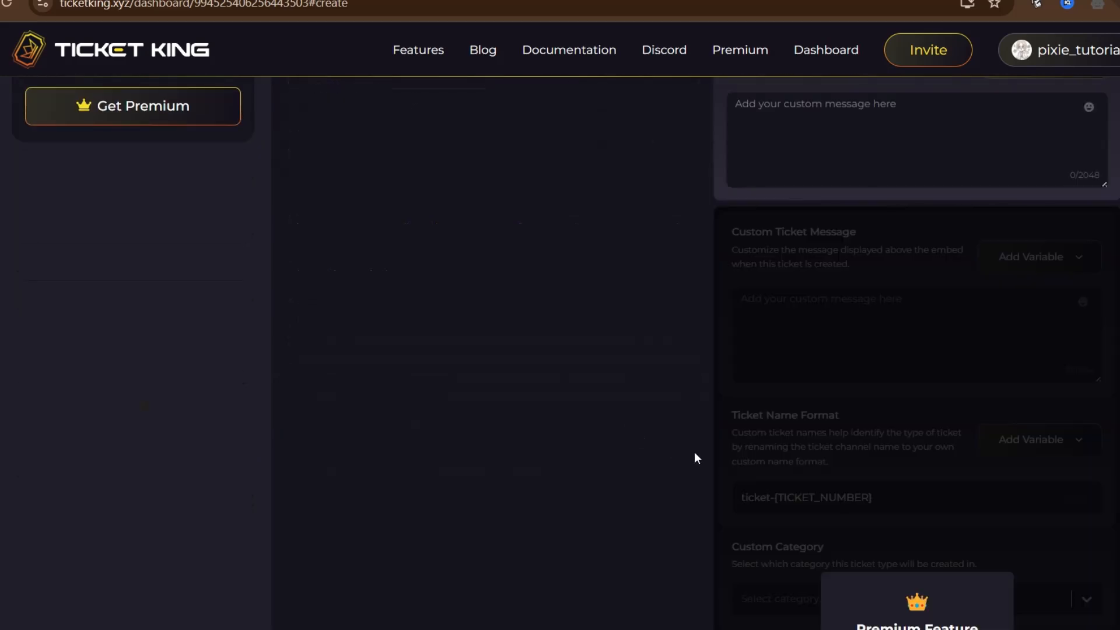
pyautogui.scroll(5, 632, 453)
pyautogui.scroll(1, 632, 447)
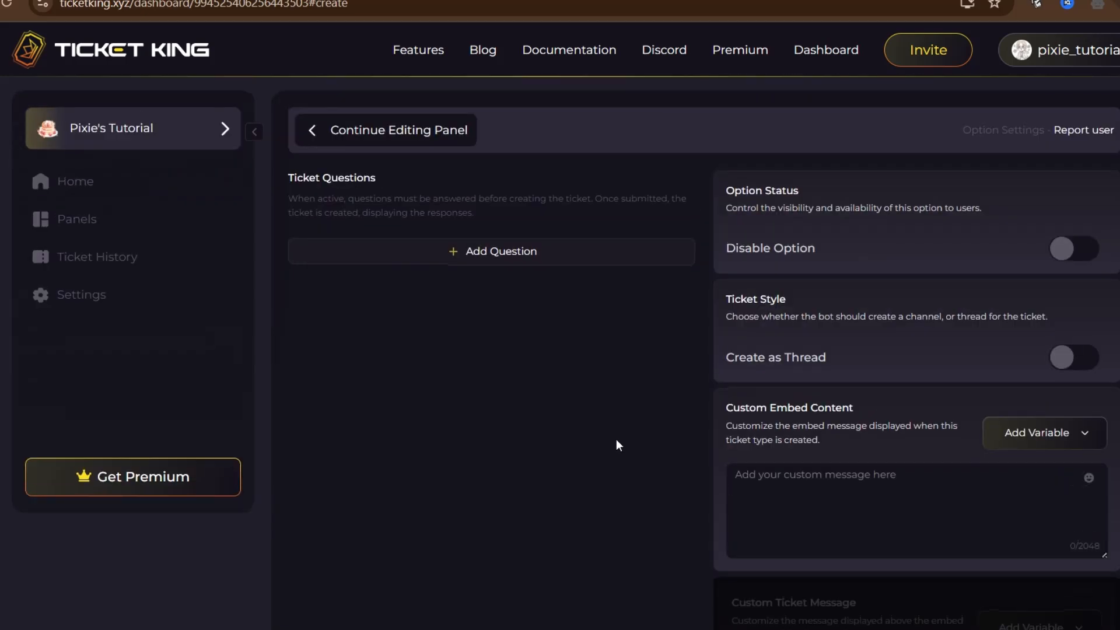
pyautogui.click(470, 252)
pyautogui.click(463, 278)
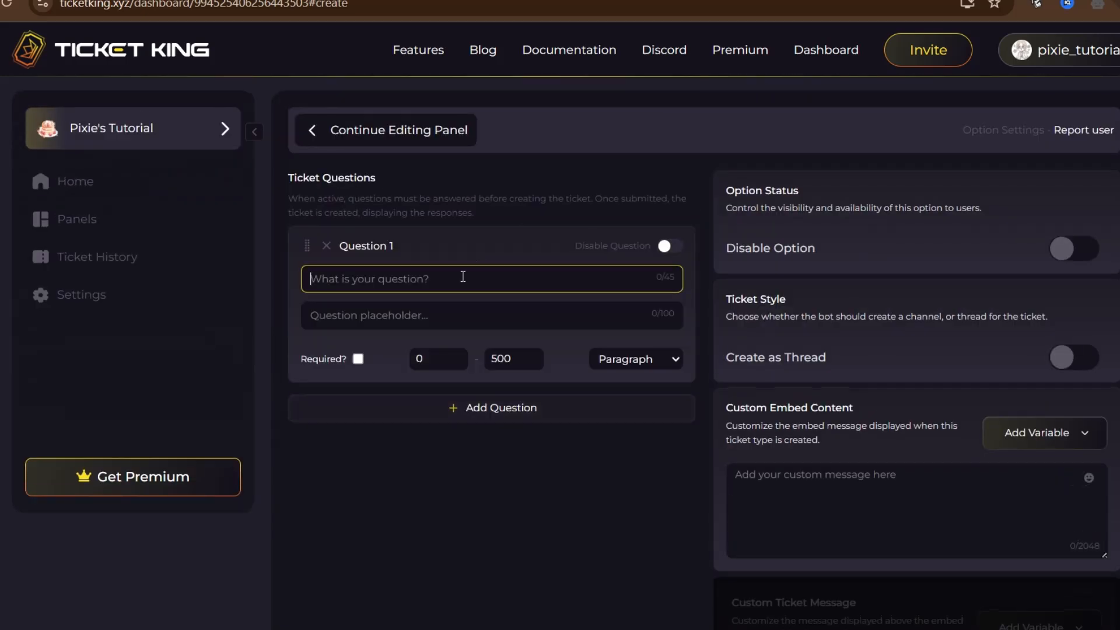
pyautogui.write("Reported user's")
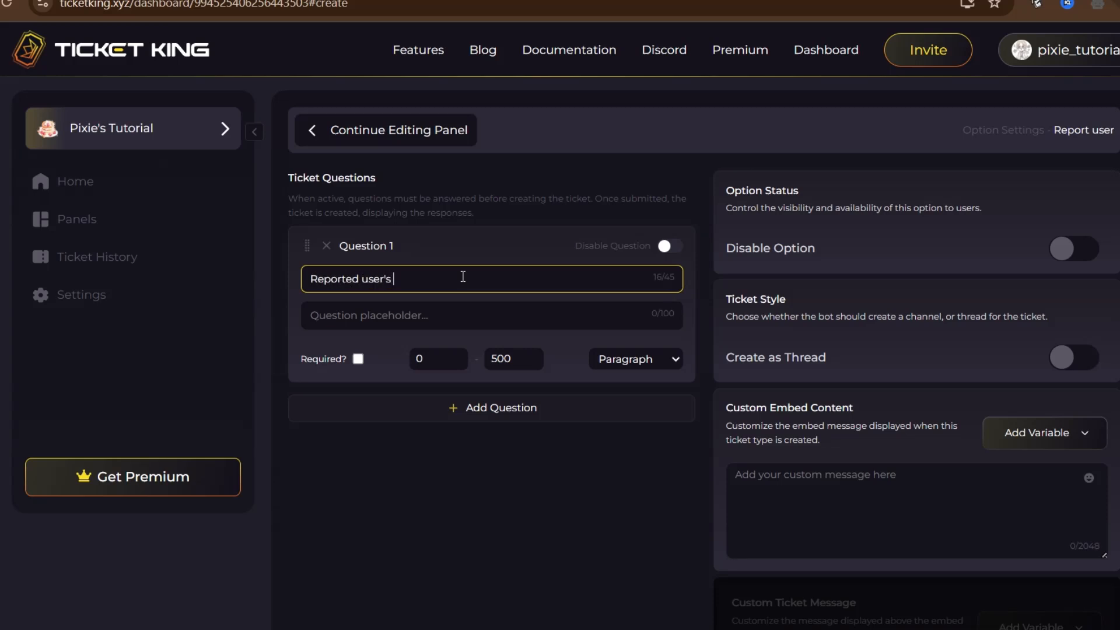
pyautogui.write('ID')
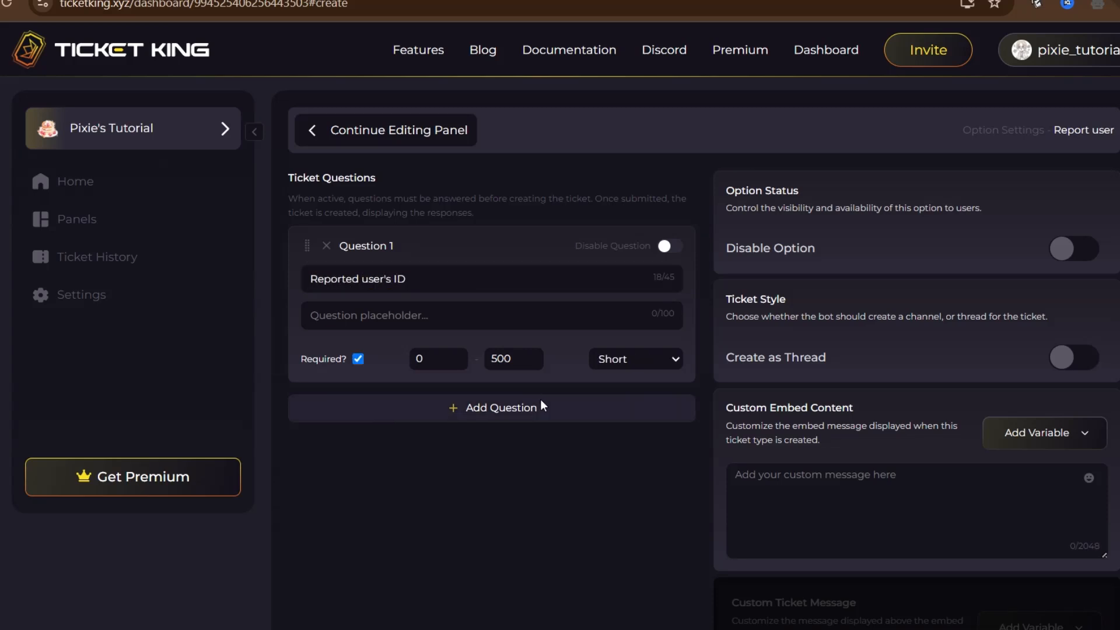
# - Add a second required question "What's the issue (use screenshots)" with the placeholder "Provide us with proofs"
pyautogui.click(540, 407)
pyautogui.click(448, 434)
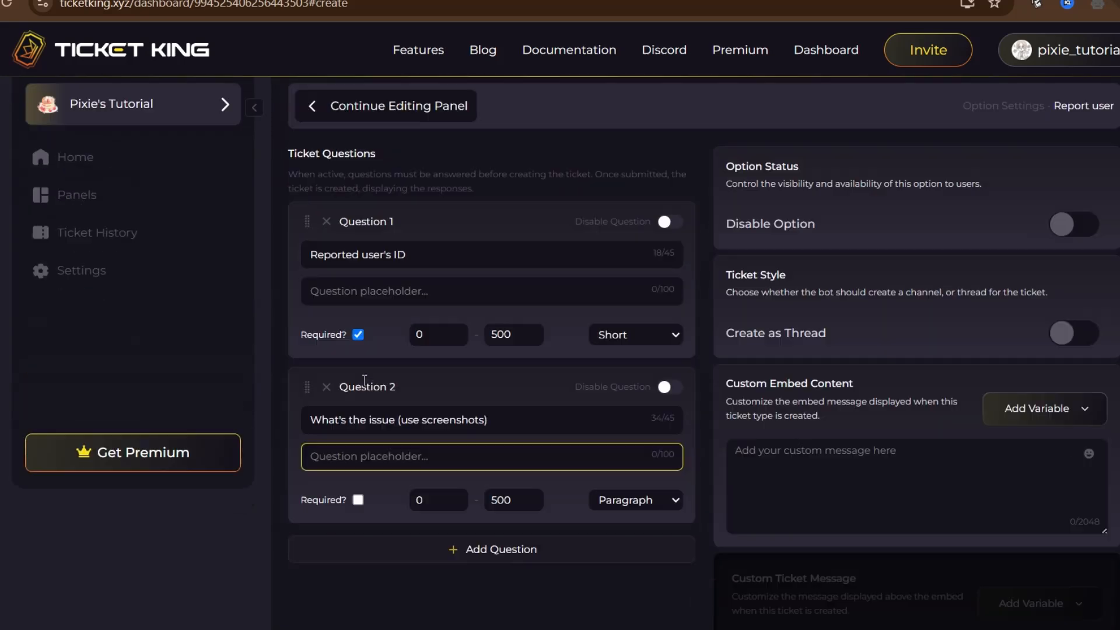
pyautogui.write('Pro')
pyautogui.scroll(-2, 365, 380)
pyautogui.write('i')
pyautogui.write('ide us with proofs')
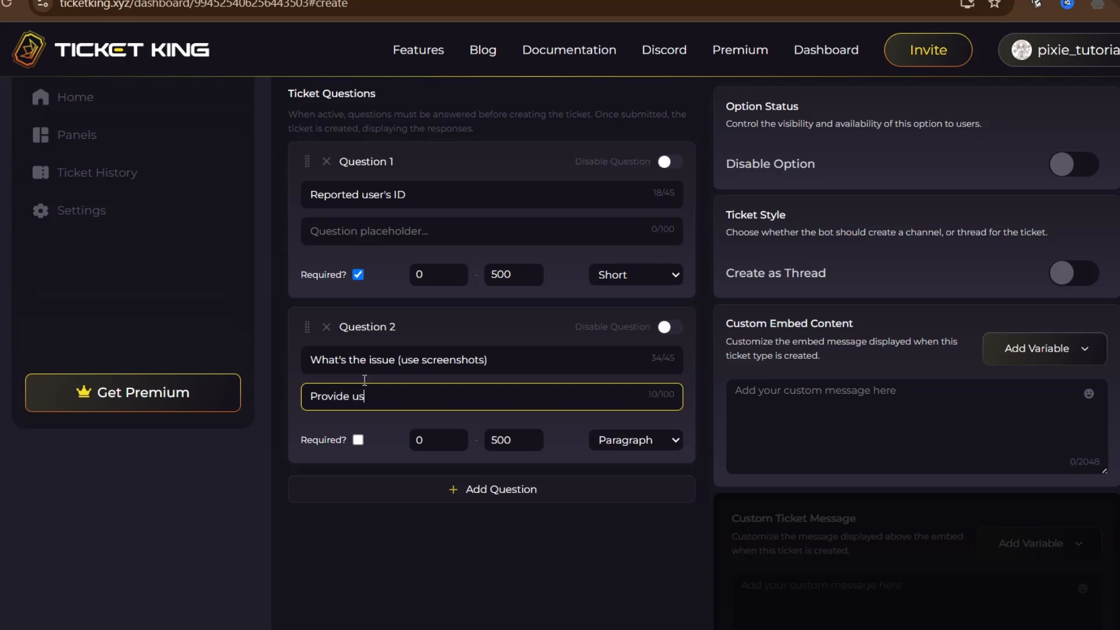
pyautogui.click(358, 440)
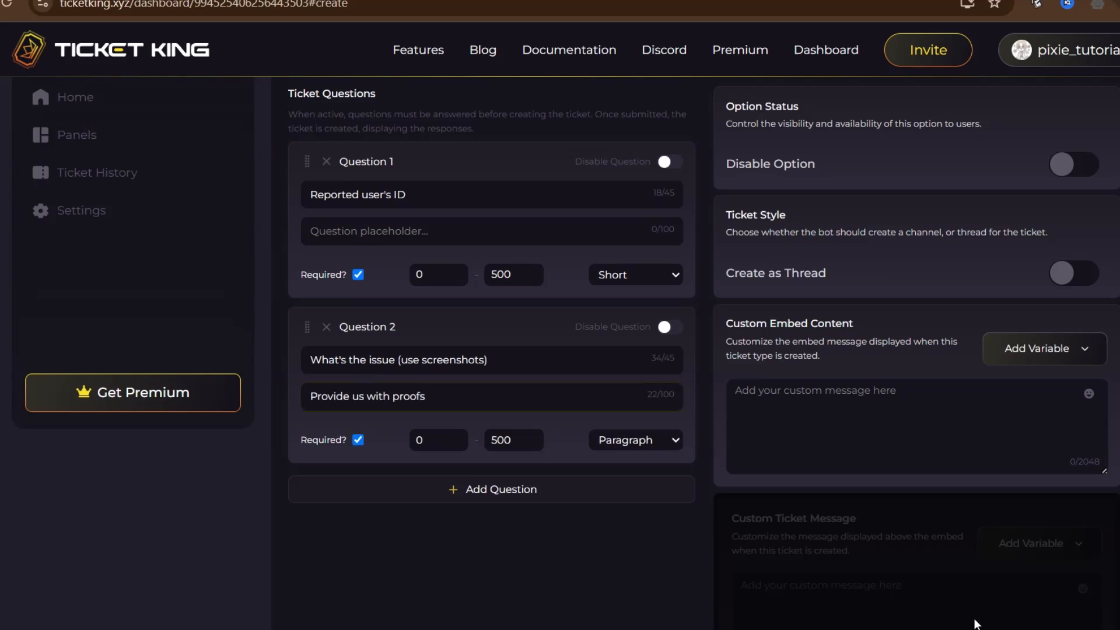
# - Fill the custom embed content with a Report user heading and "Kindly mentioned `user id` of the reported user and attach screenshots"
pyautogui.write('✂ **__Report user__**  Kindly mentioned `user id_` of the reported user and attach screenshots')
pyautogui.scroll(-2, 869, 441)
pyautogui.scroll(4, 344, 159)
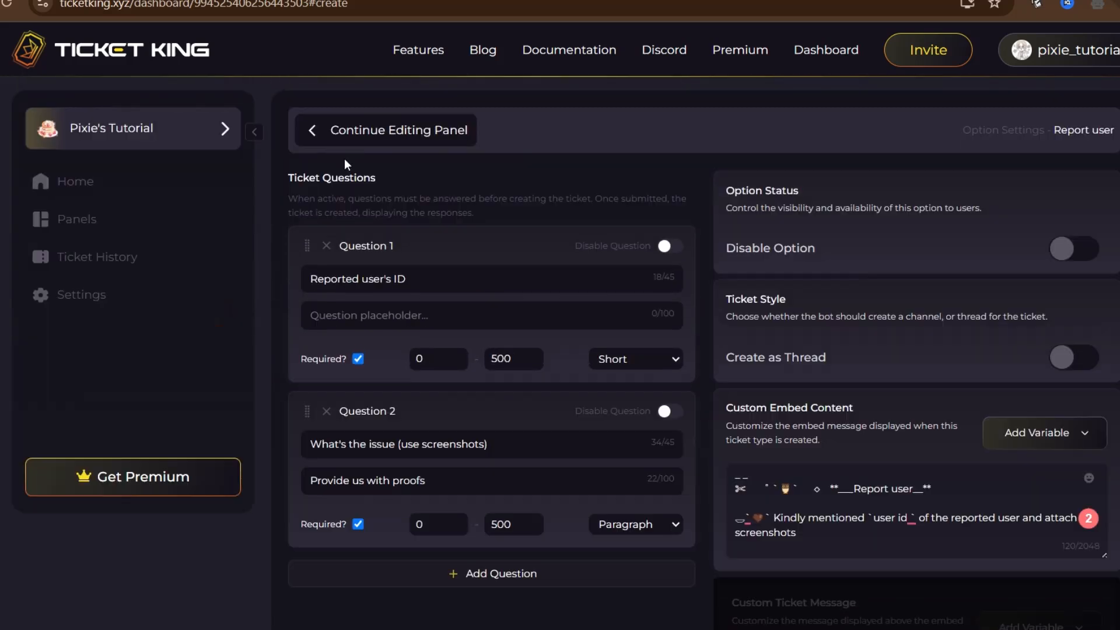
# - Return to the panel editor and choose the ticket channel as the panel's destination
pyautogui.click(319, 139)
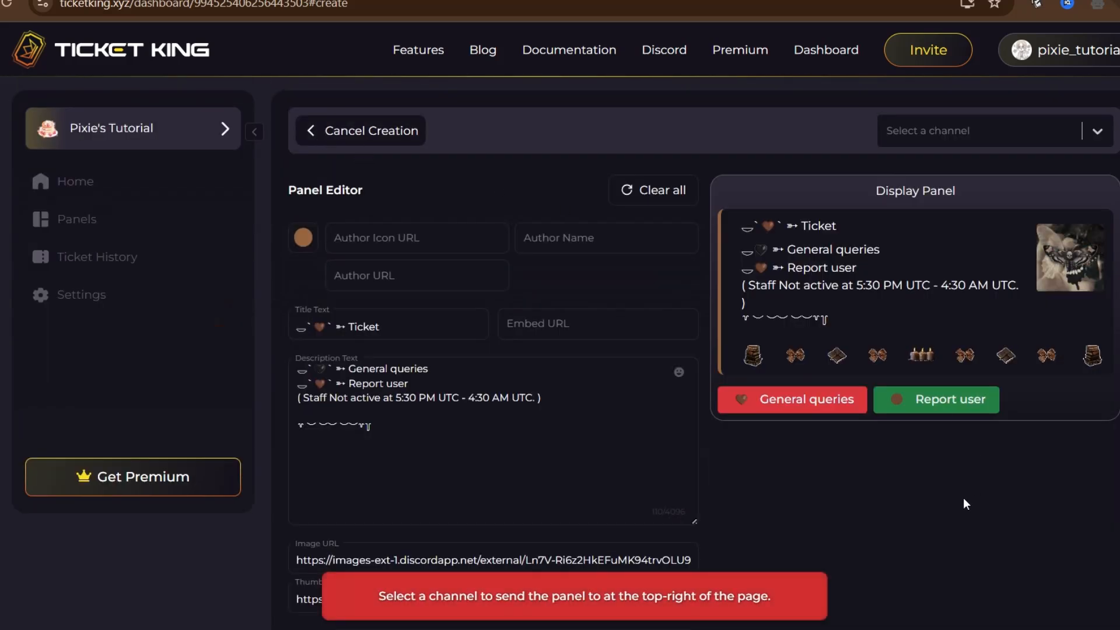
pyautogui.click(1096, 131)
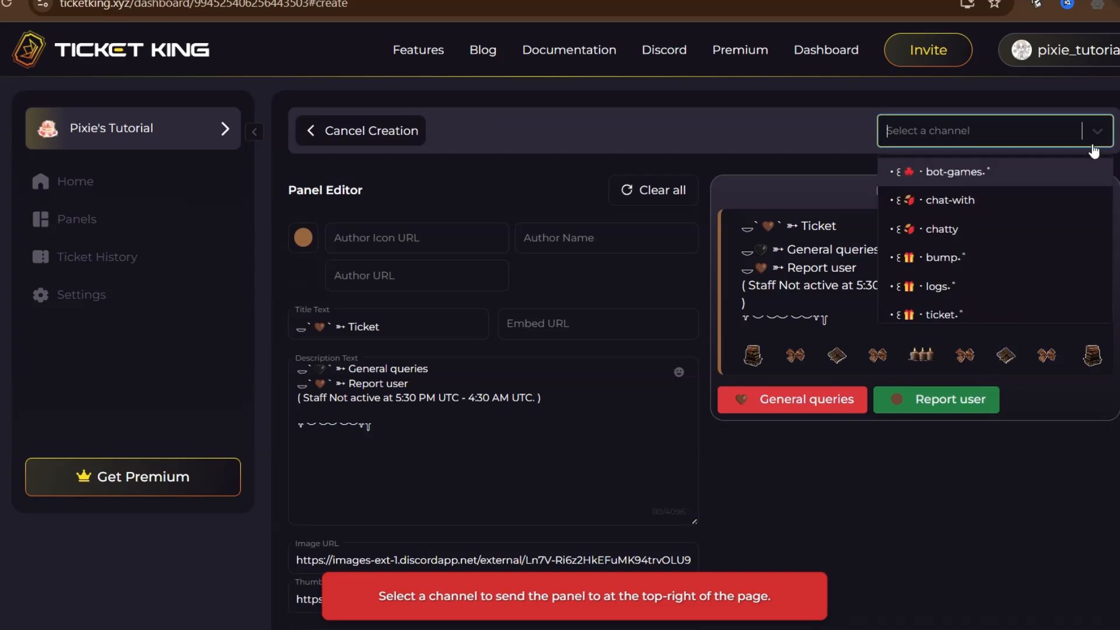
pyautogui.click(1018, 315)
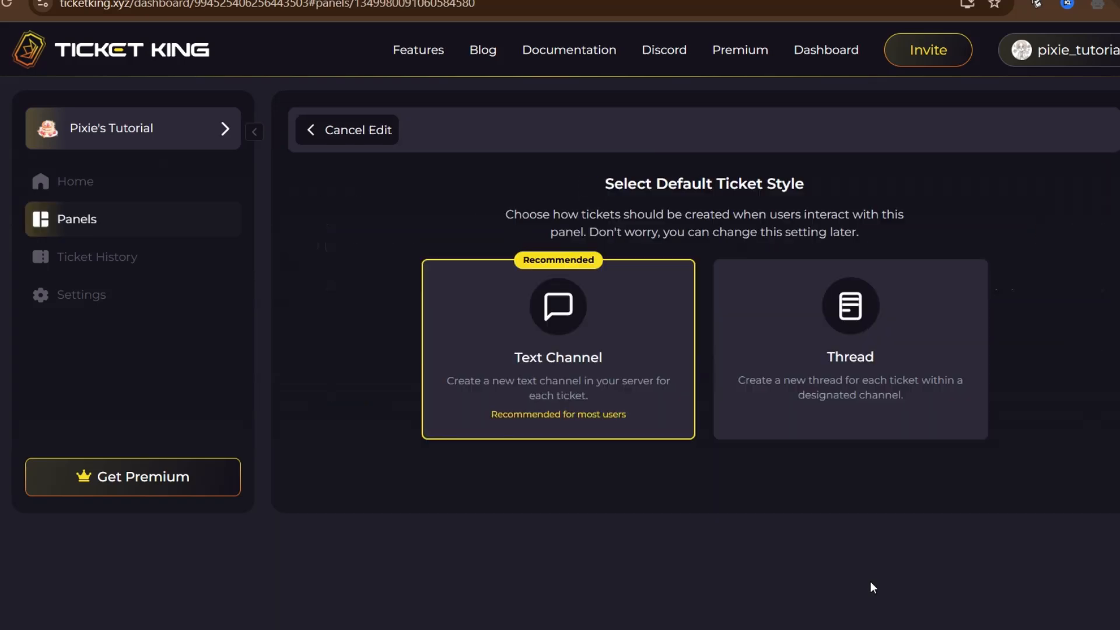
# - Switch to Discord and check the question forms of the posted panel's General queries and Report user buttons
pyautogui.hotkey('ctrl', 'Tab')
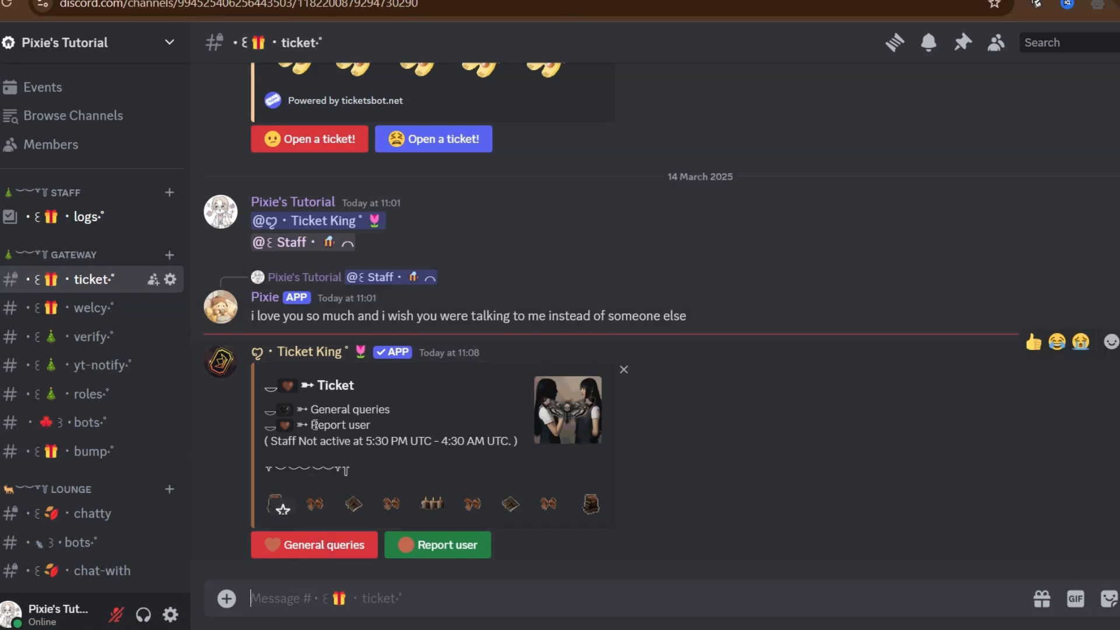
pyautogui.click(313, 546)
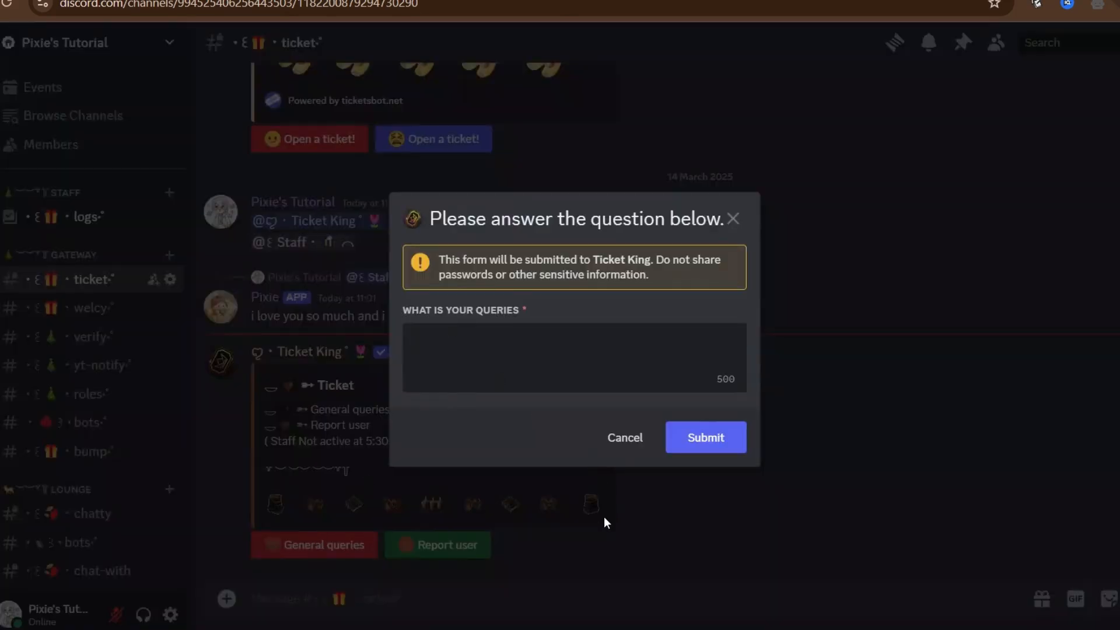
pyautogui.click(614, 471)
pyautogui.click(457, 546)
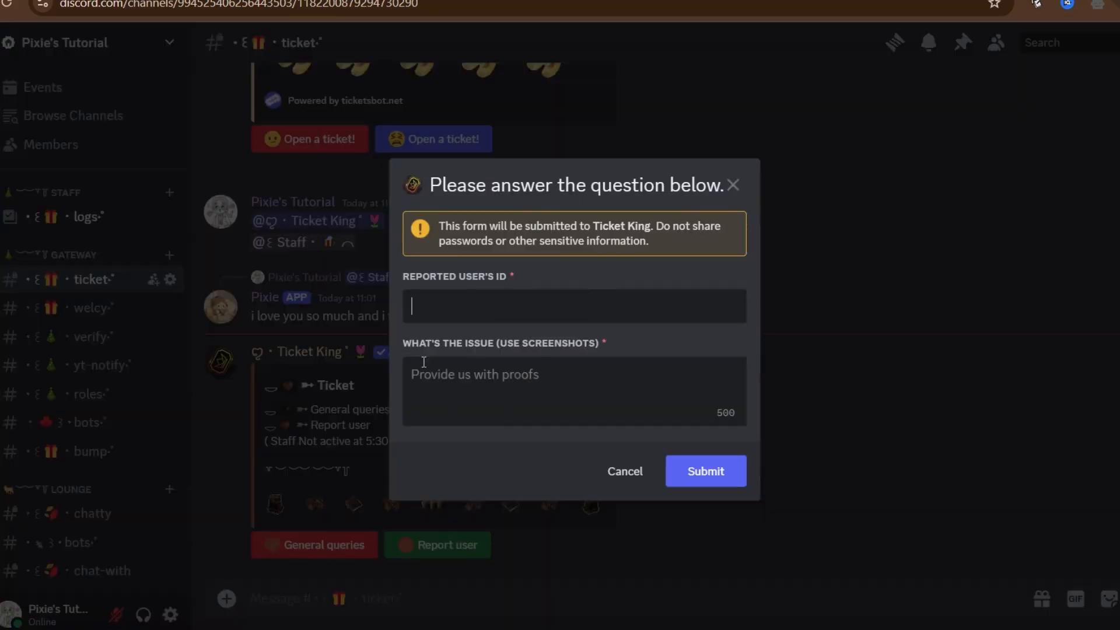
pyautogui.click(943, 390)
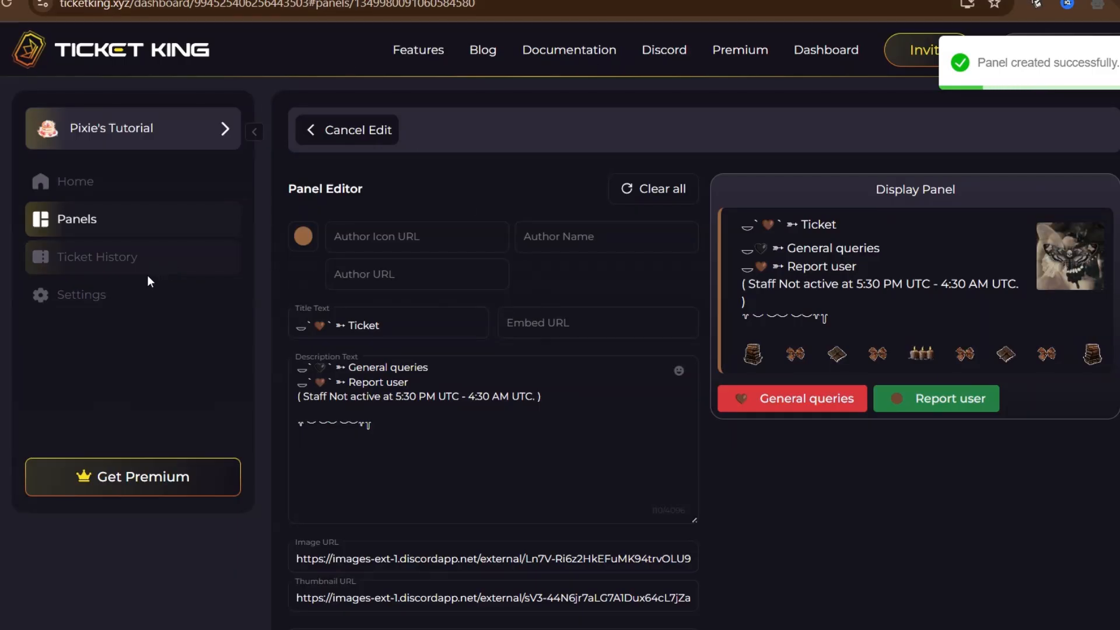
# - In the Ticket King server settings, set the opened tickets channel to the logs channel
pyautogui.click(131, 295)
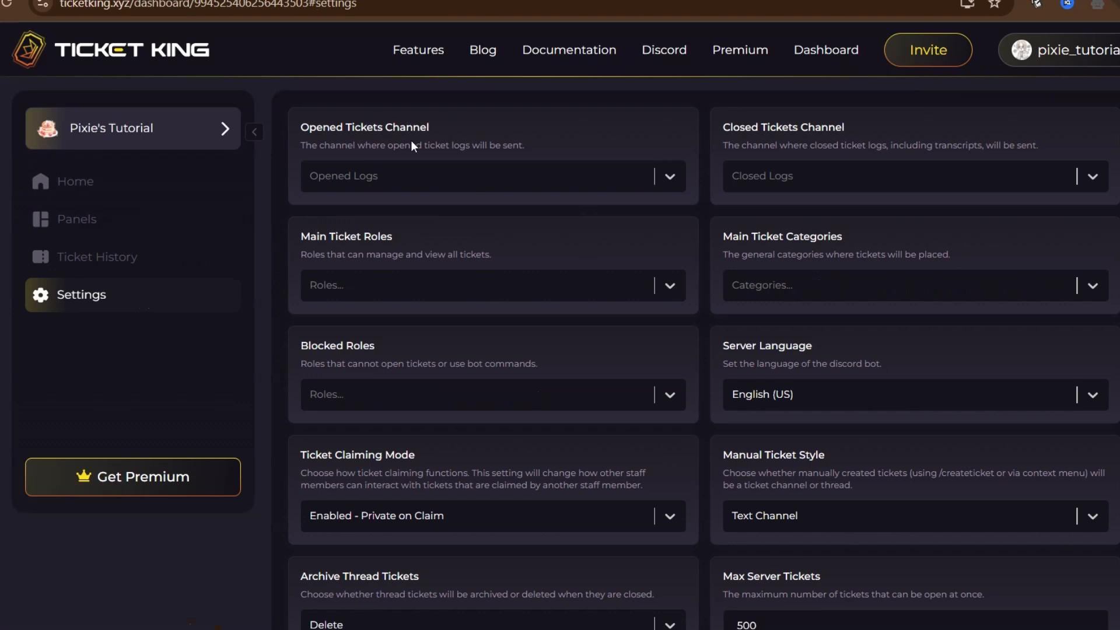
pyautogui.click(446, 177)
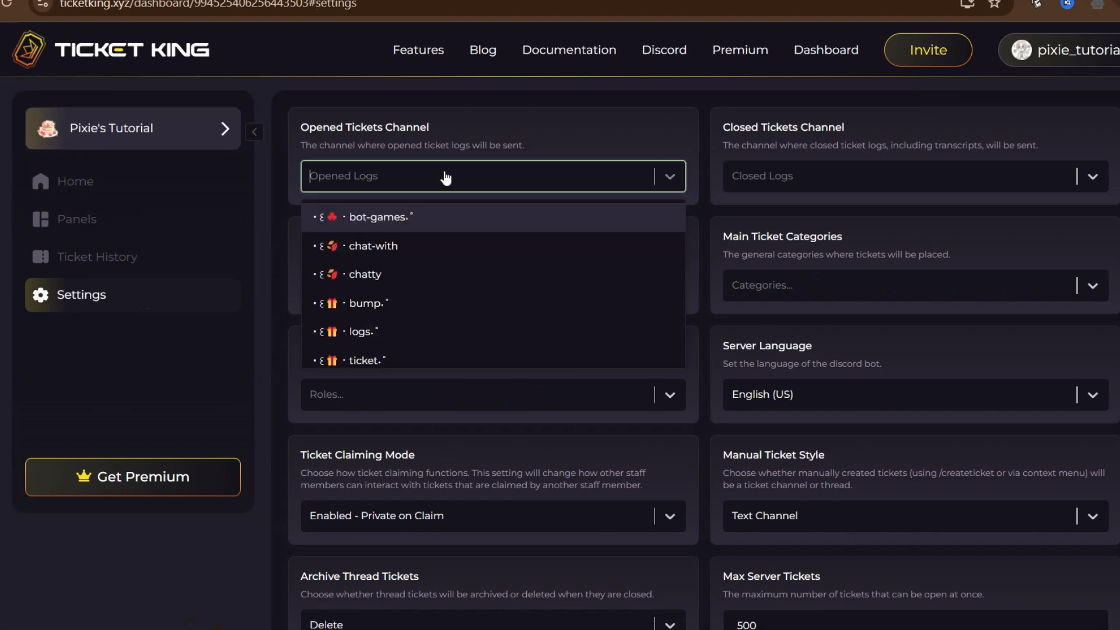
pyautogui.click(388, 330)
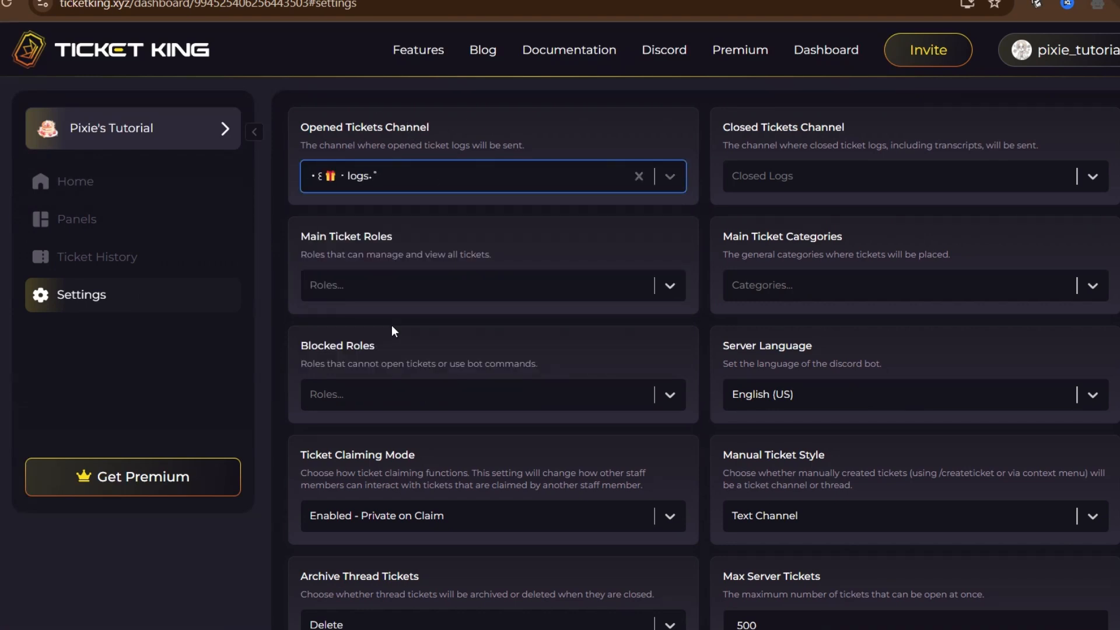
# - Set the main ticket roles to the Staff role
pyautogui.click(412, 291)
pyautogui.write('staff')
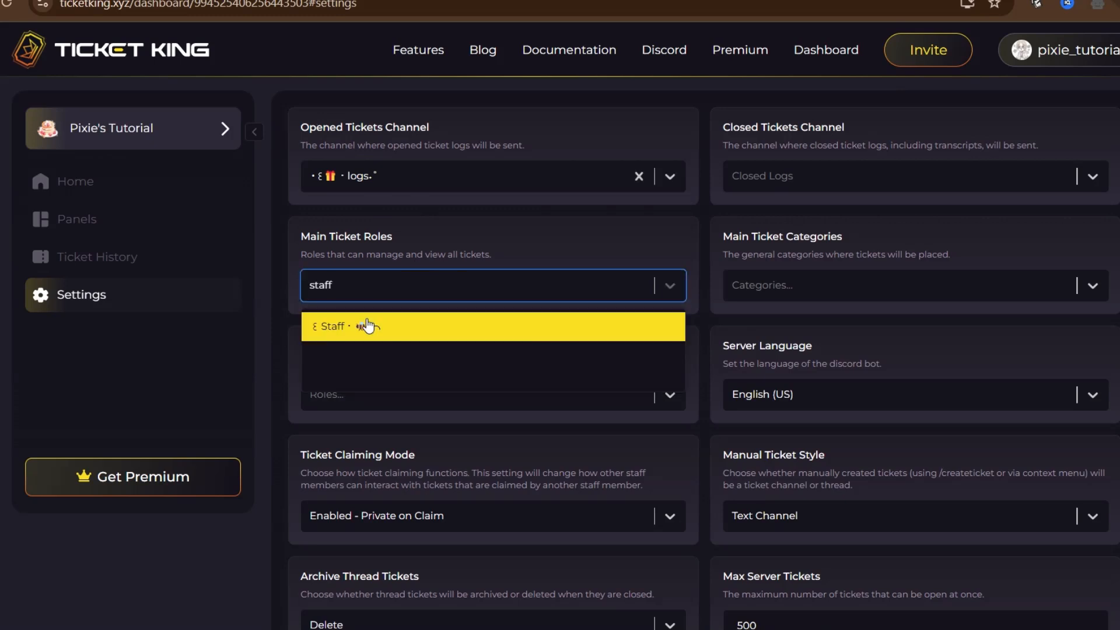
pyautogui.click(370, 325)
pyautogui.click(530, 342)
# - Look through the roles available for Blocked Roles without choosing one
pyautogui.scroll(-1, 529, 345)
pyautogui.click(498, 347)
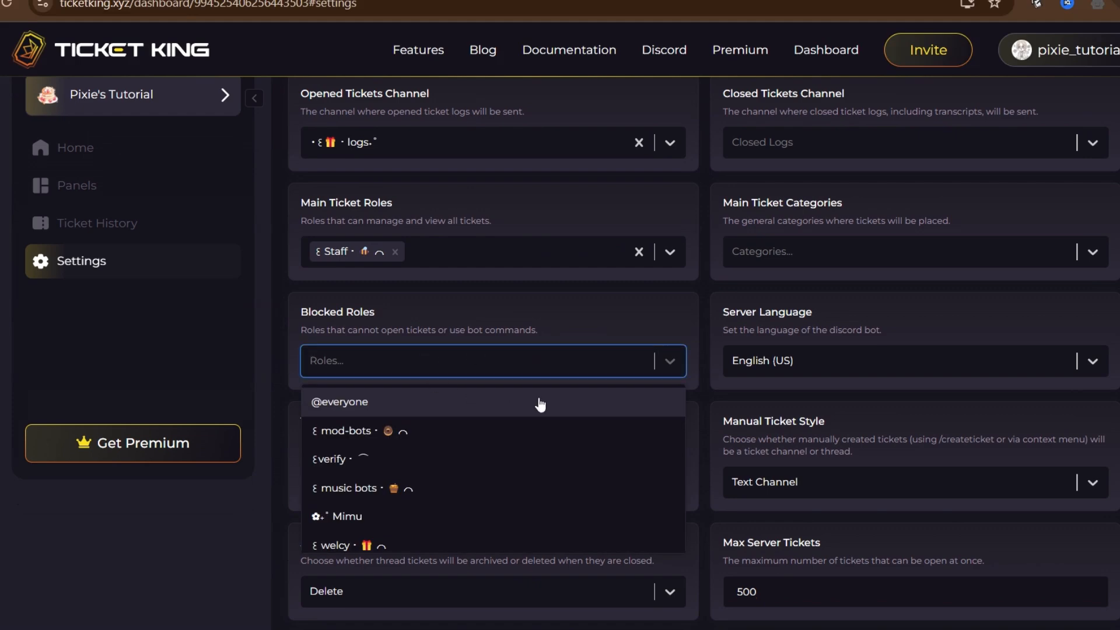
pyautogui.scroll(-2, 607, 485)
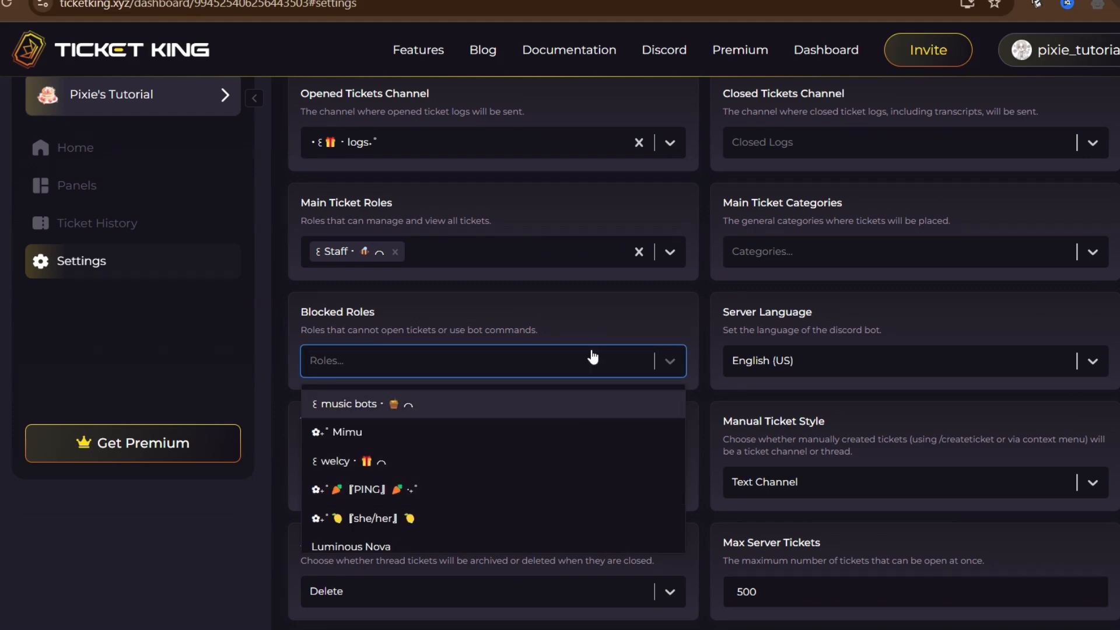
pyautogui.scroll(-4, 615, 327)
pyautogui.scroll(-2, 612, 300)
pyautogui.click(186, 317)
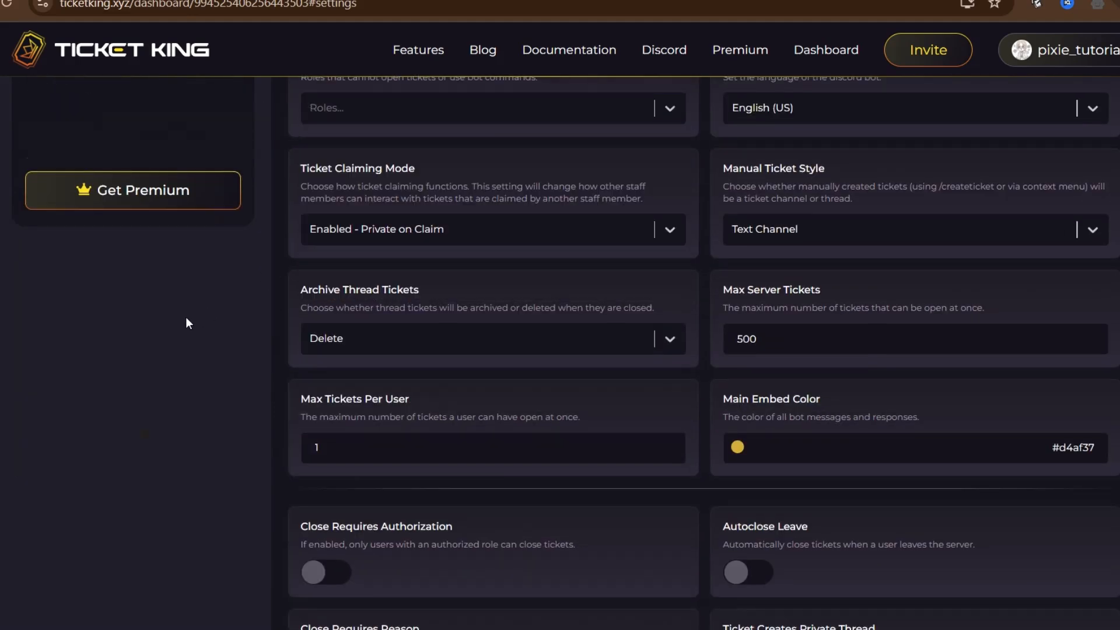
# - Set the ticket claiming mode to Enabled - Read-Only for Others
pyautogui.scroll(1, 459, 278)
pyautogui.click(457, 308)
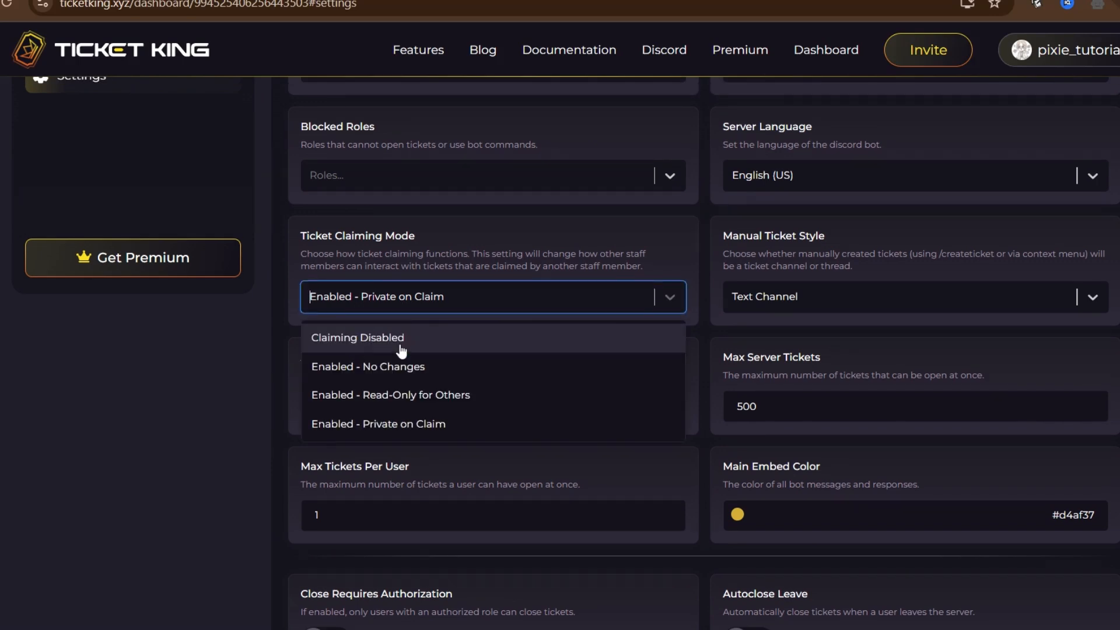
pyautogui.click(399, 402)
pyautogui.click(261, 416)
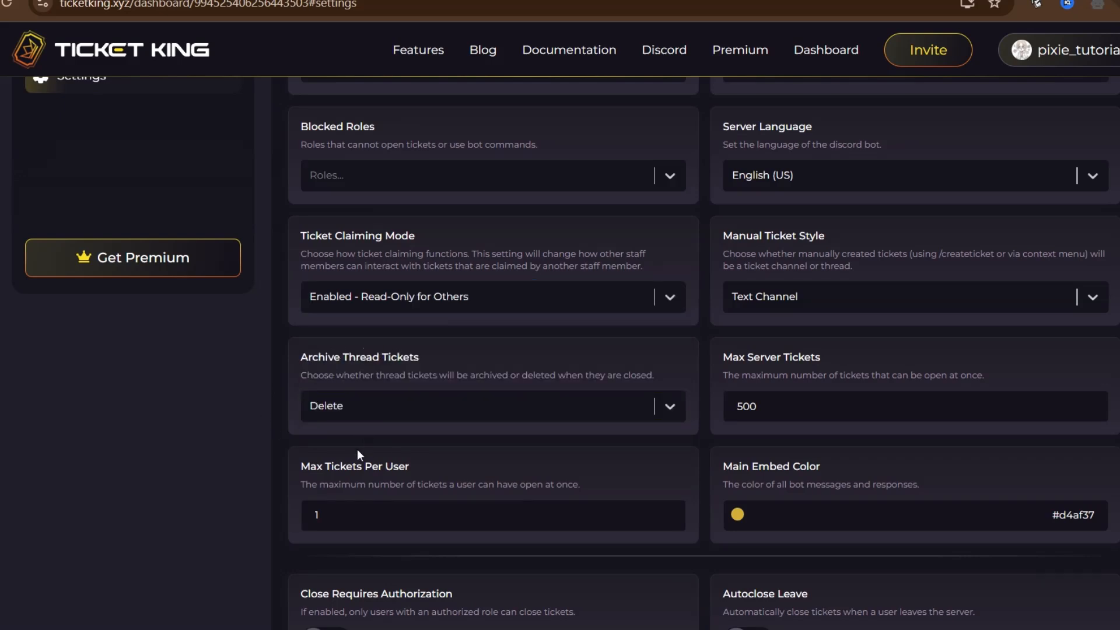
# - Enable Close Requires Authorization and Ping Ticket Roles in the server settings
pyautogui.scroll(-7, 359, 446)
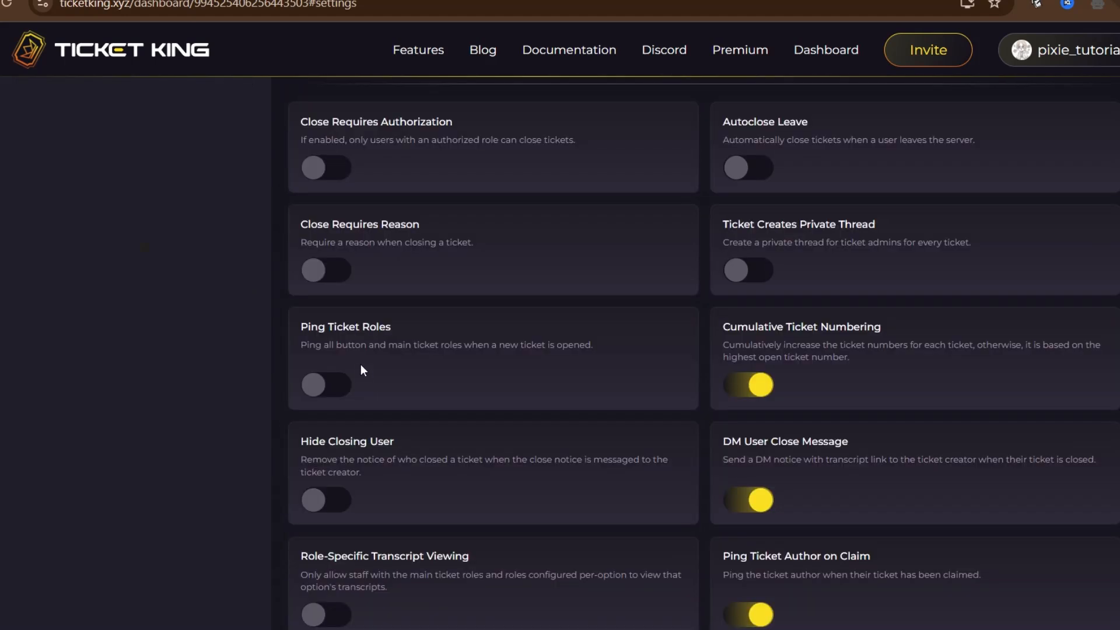
pyautogui.scroll(3, 370, 274)
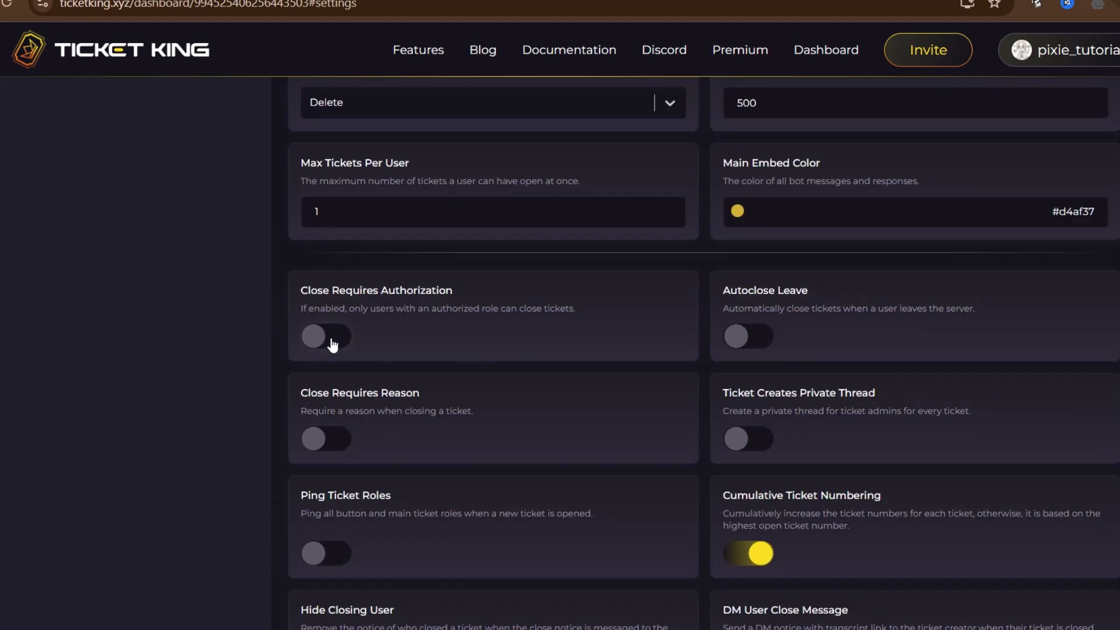
pyautogui.click(332, 341)
pyautogui.scroll(-3, 450, 384)
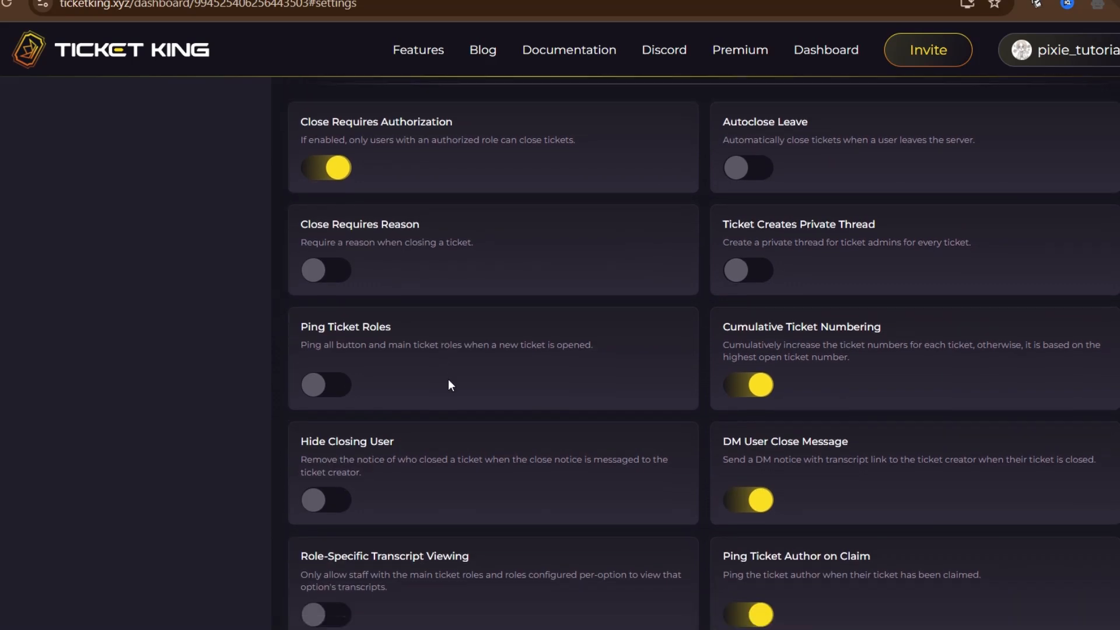
pyautogui.scroll(-1, 449, 385)
pyautogui.doubleClick(328, 355)
pyautogui.scroll(-1, 405, 377)
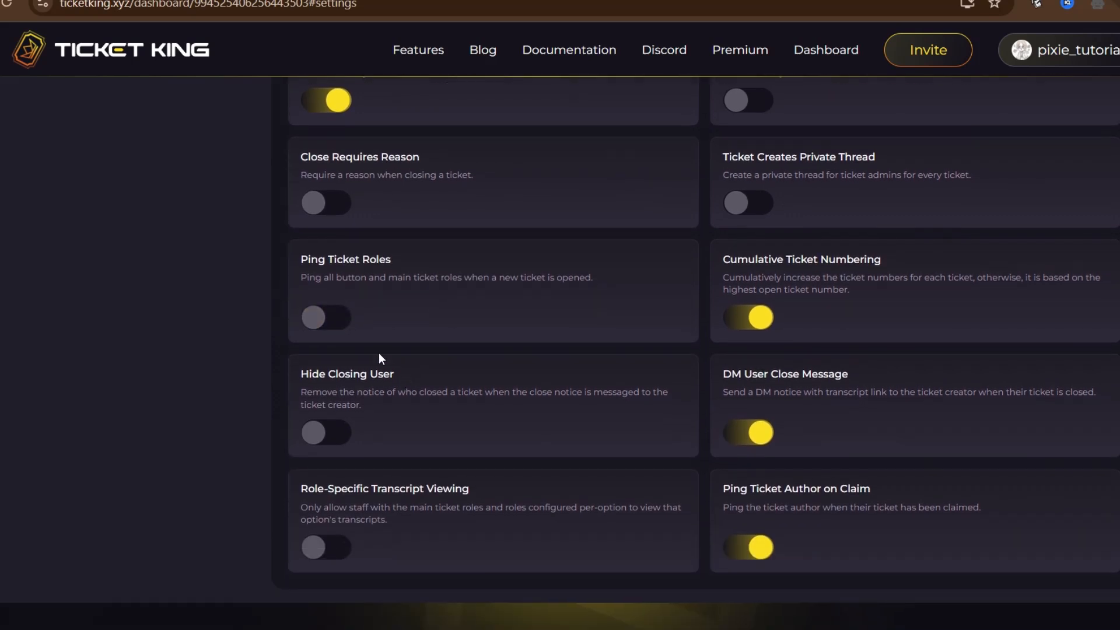
pyautogui.scroll(-1, 448, 362)
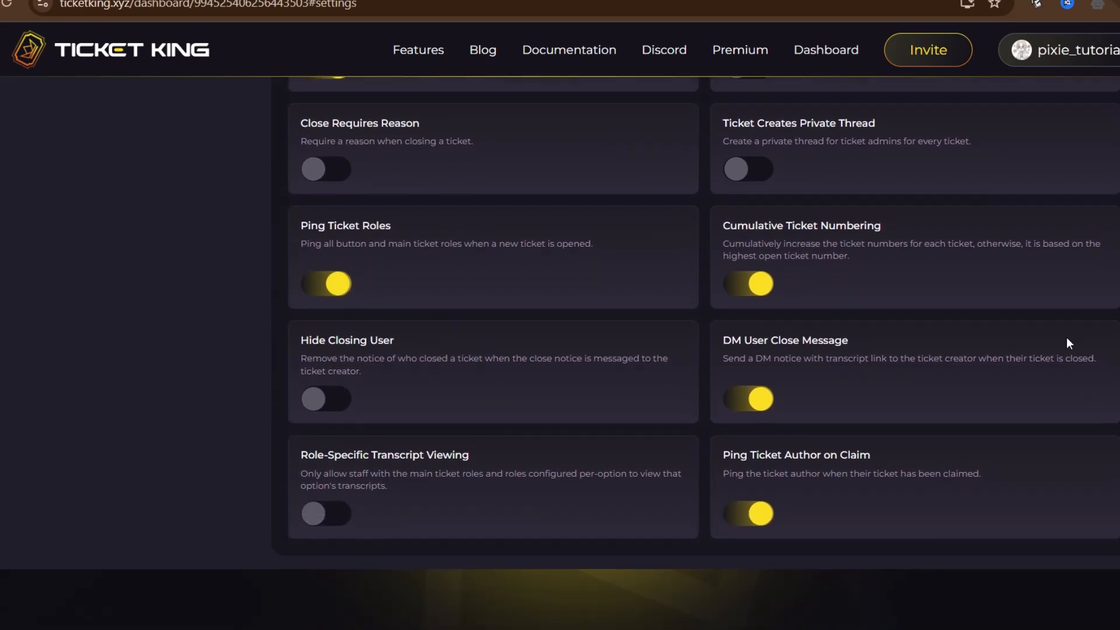
# - Set the closed tickets channel to the logs channel and look over the remaining server settings
pyautogui.scroll(20, 560, 350)
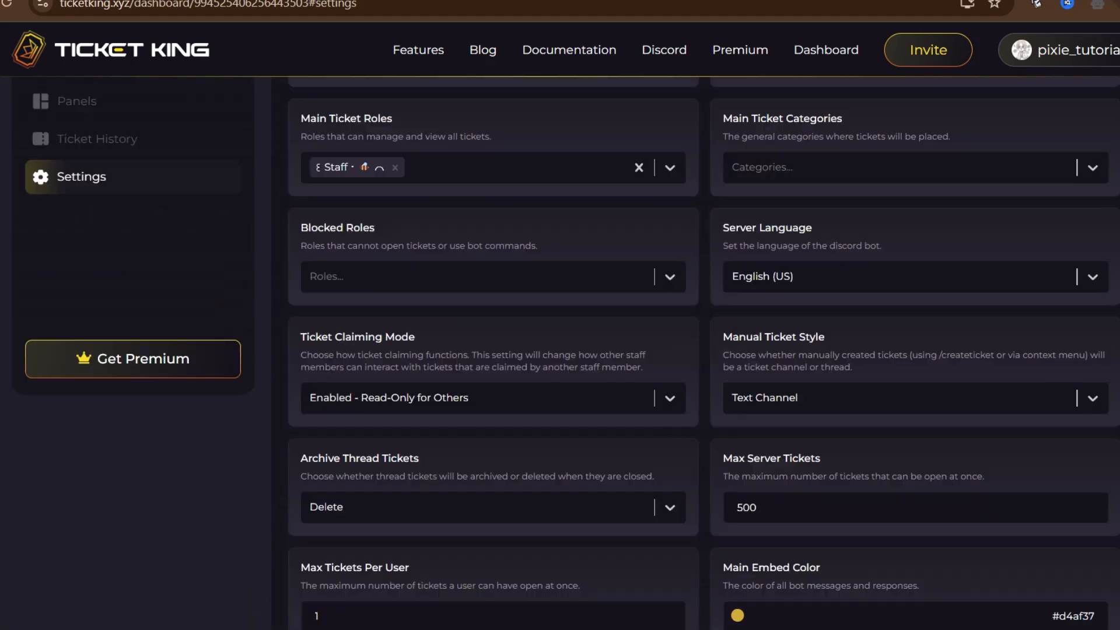
pyautogui.scroll(3, 822, 146)
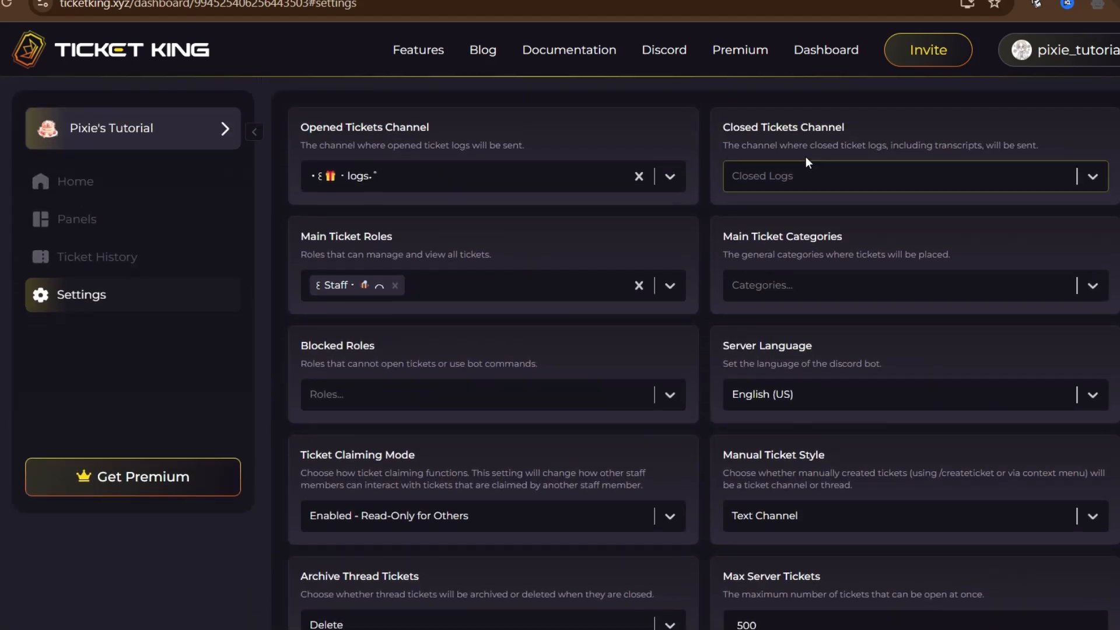
pyautogui.click(828, 175)
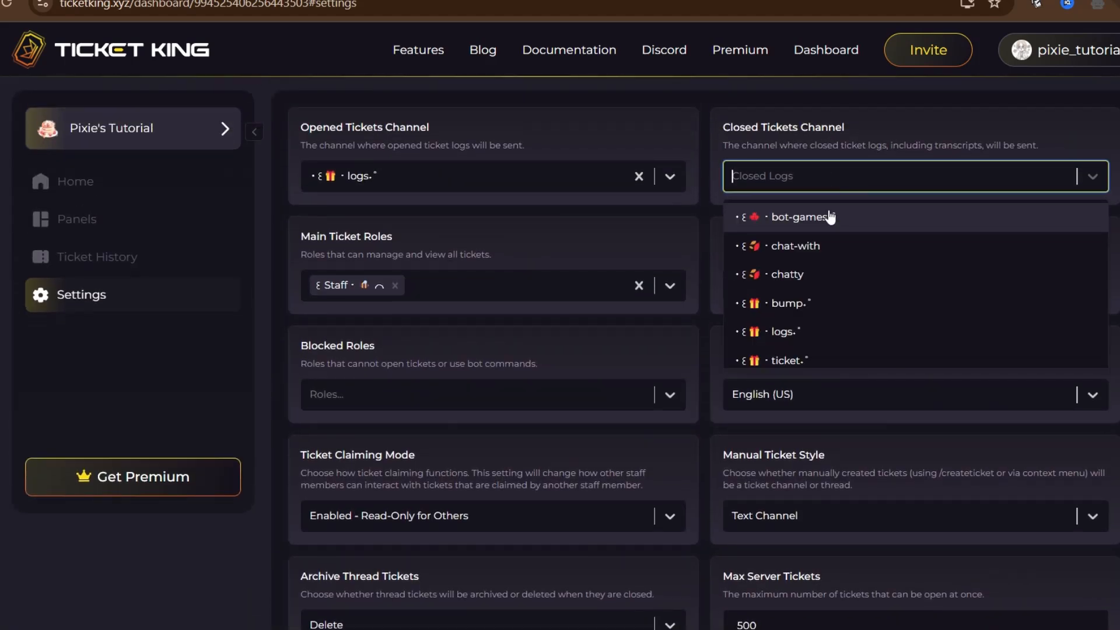
pyautogui.click(791, 329)
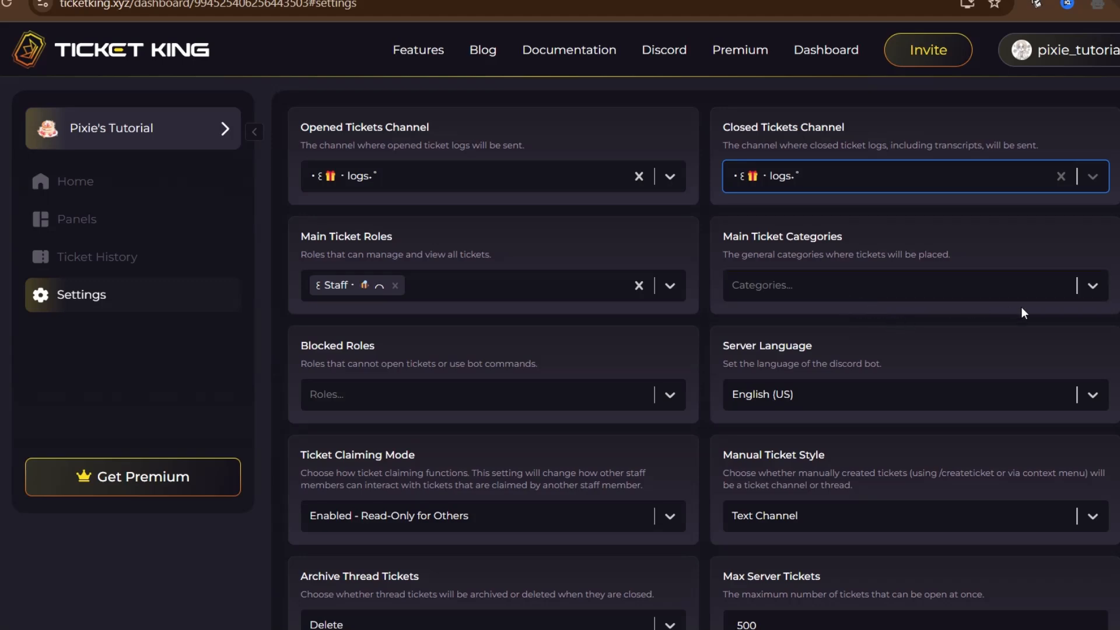
pyautogui.scroll(-6, 1051, 408)
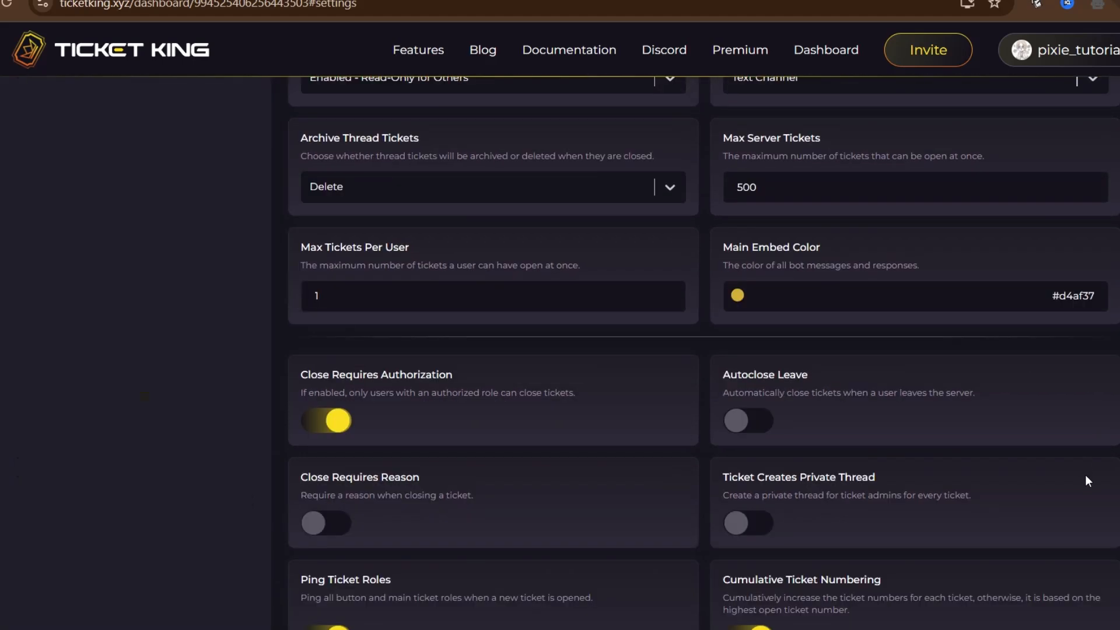
pyautogui.scroll(-5, 1103, 489)
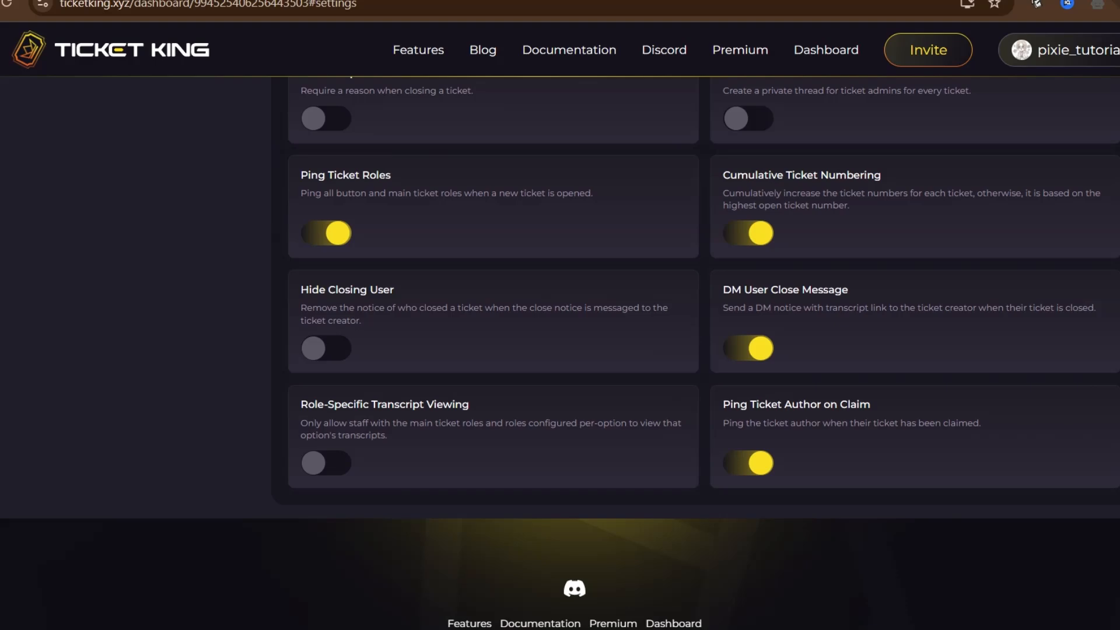
pyautogui.scroll(10, 560, 350)
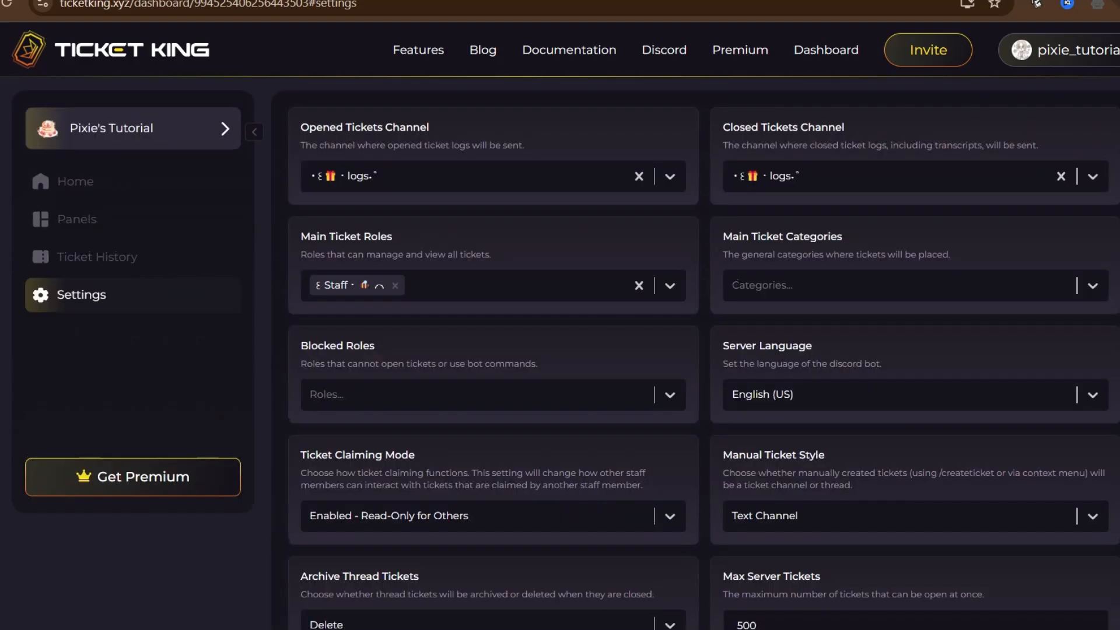
# - Switch to Discord and submit a test ticket through the panel's General queries form with the answer "I have a problem!!!!!"
pyautogui.click(153, 223)
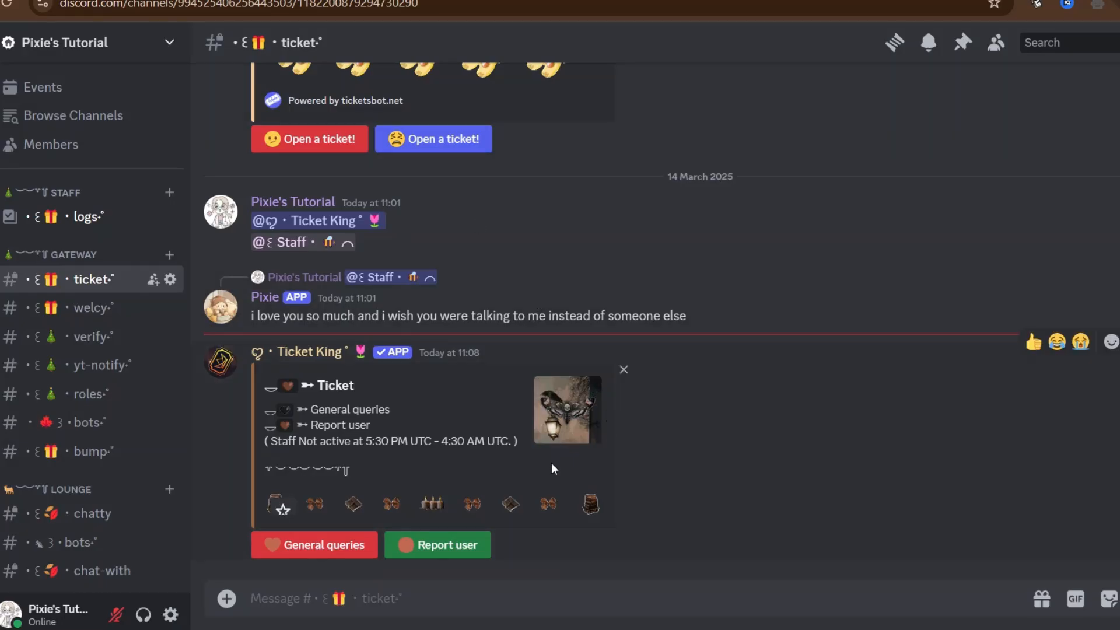
pyautogui.scroll(2, 350, 537)
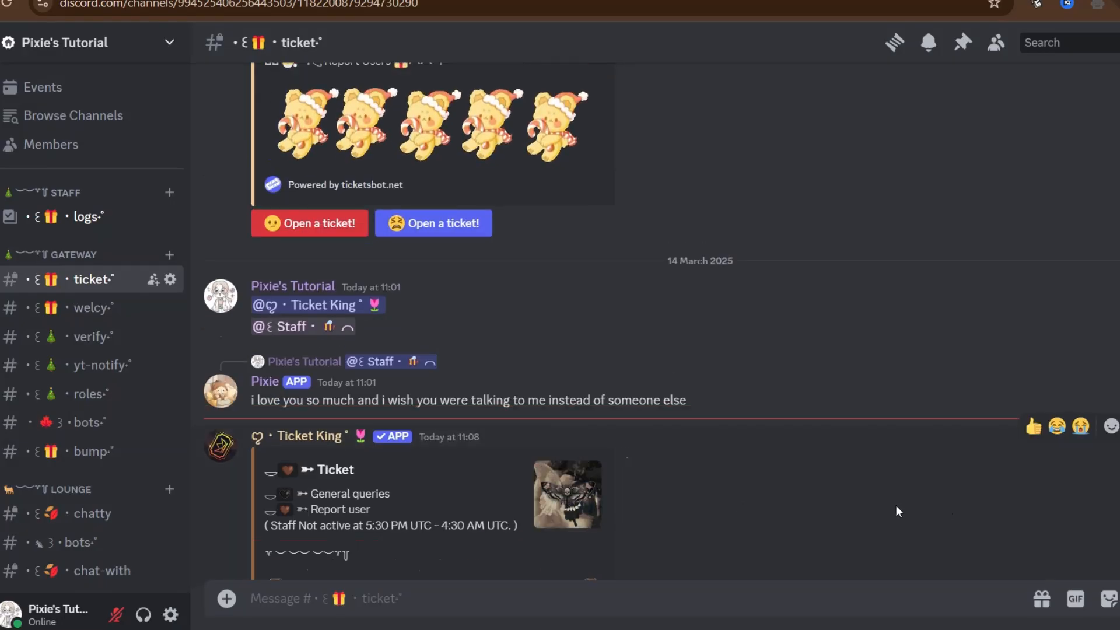
pyautogui.scroll(-2, 895, 511)
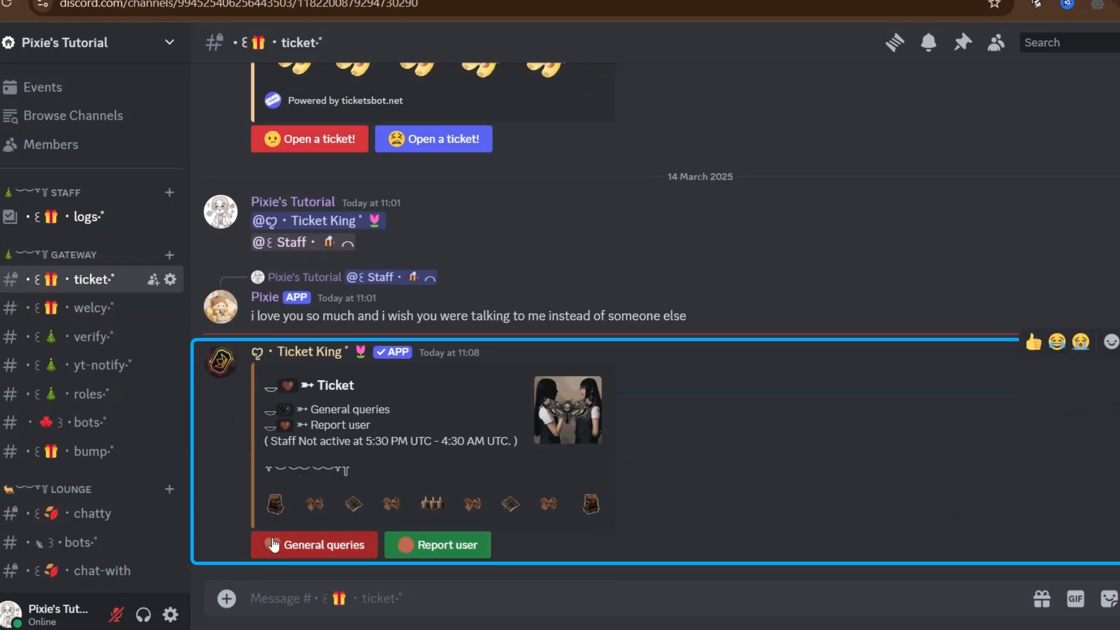
pyautogui.click(274, 544)
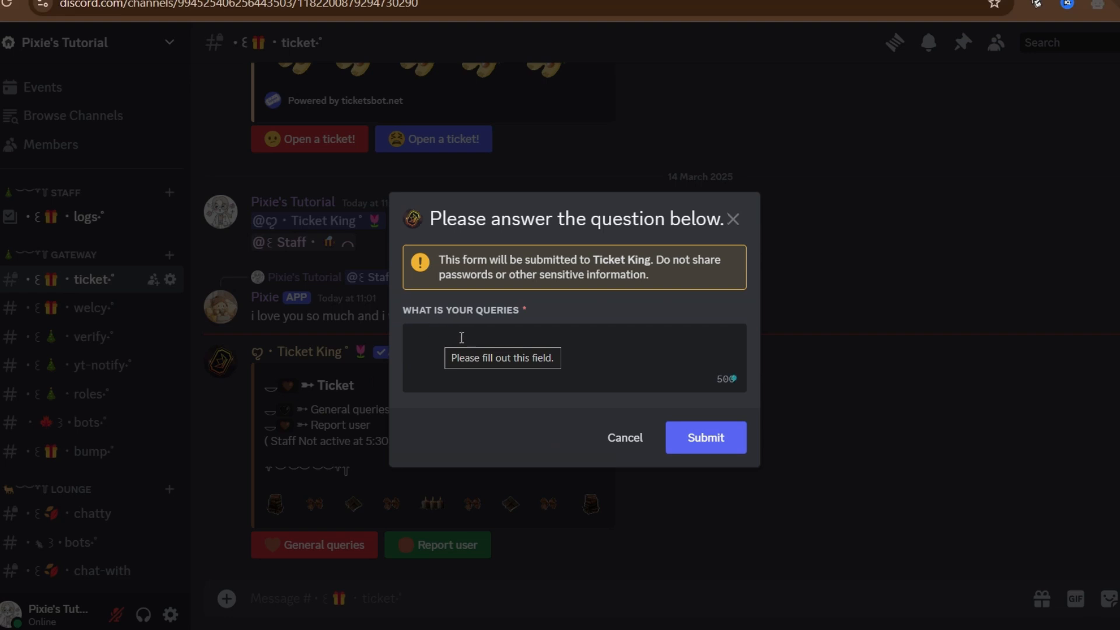
pyautogui.click(719, 439)
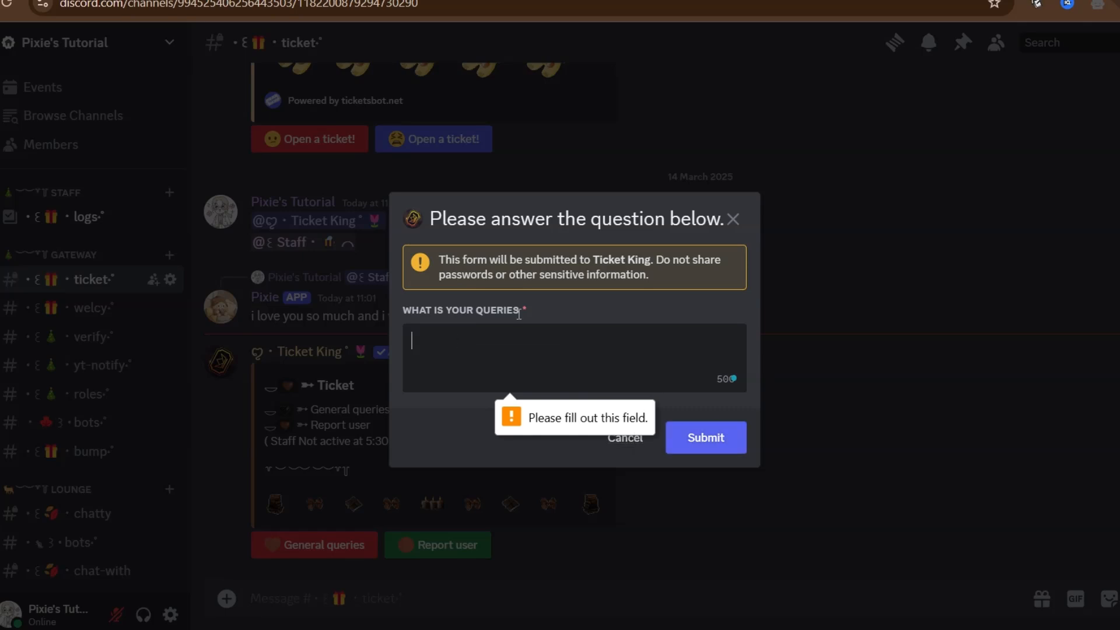
pyautogui.write('I have a prob')
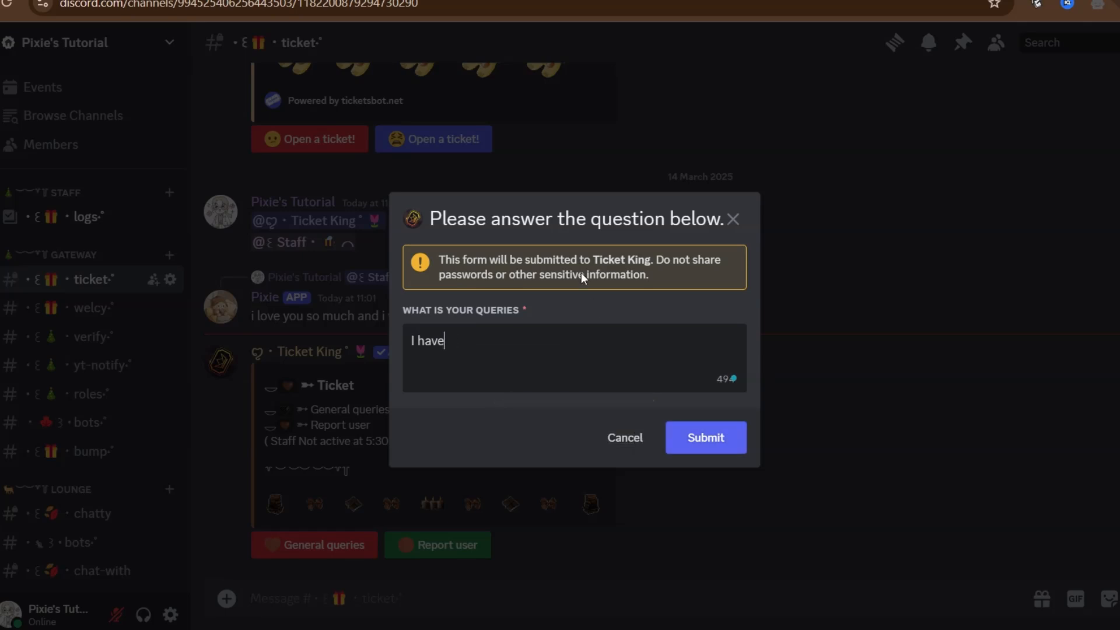
pyautogui.write('lem!!!!!')
pyautogui.click(715, 443)
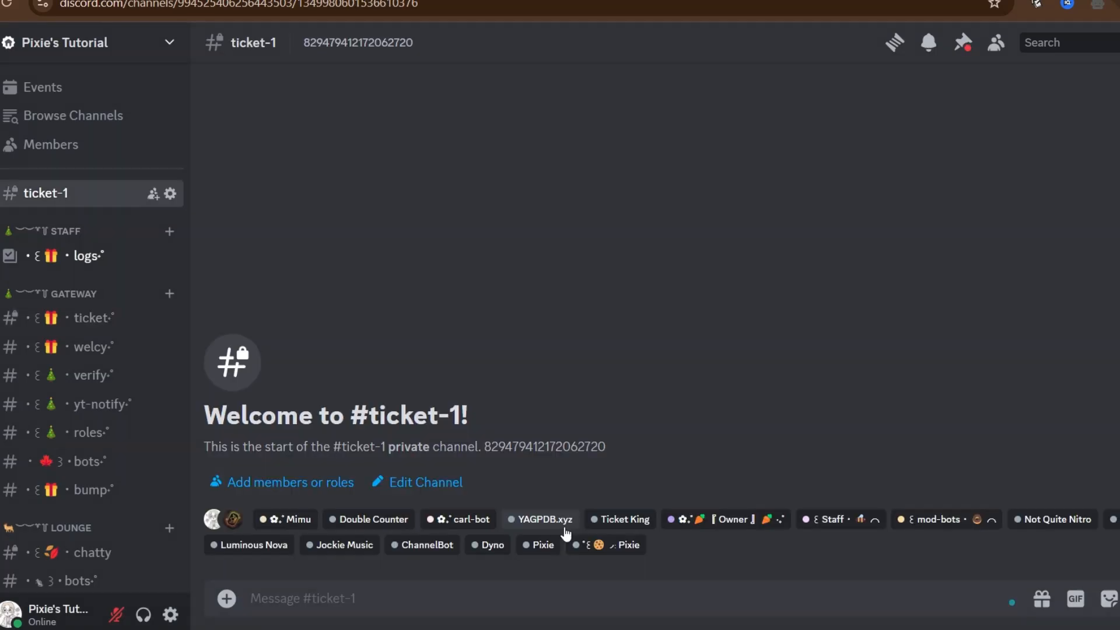
# - Show the member list in the ticket-1 channel, then return to the ticket channel with the panel
pyautogui.click(995, 43)
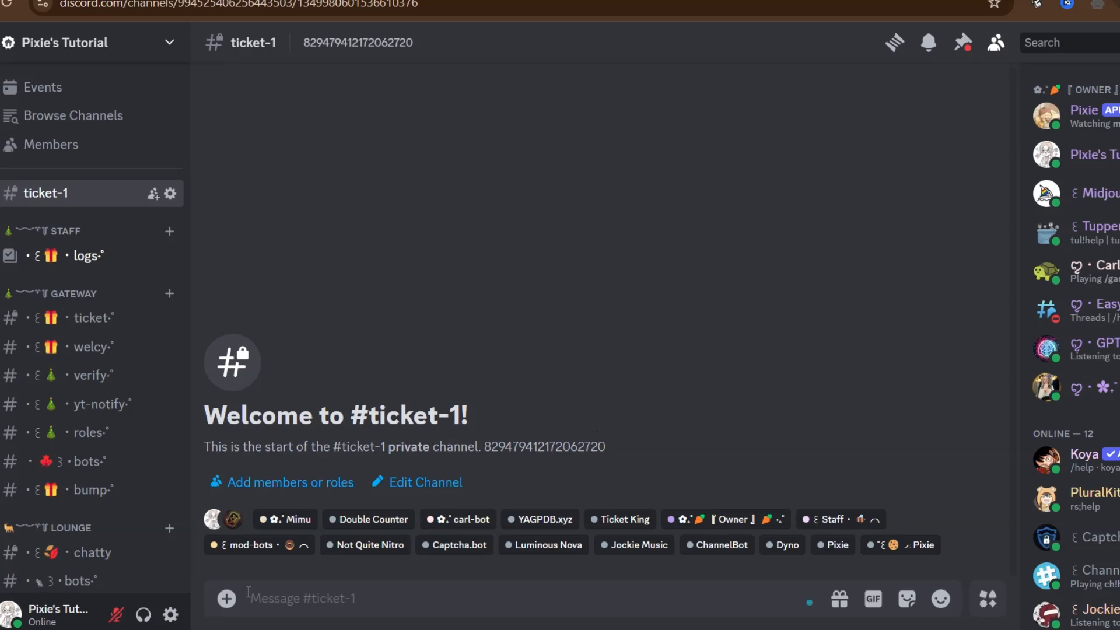
pyautogui.click(226, 598)
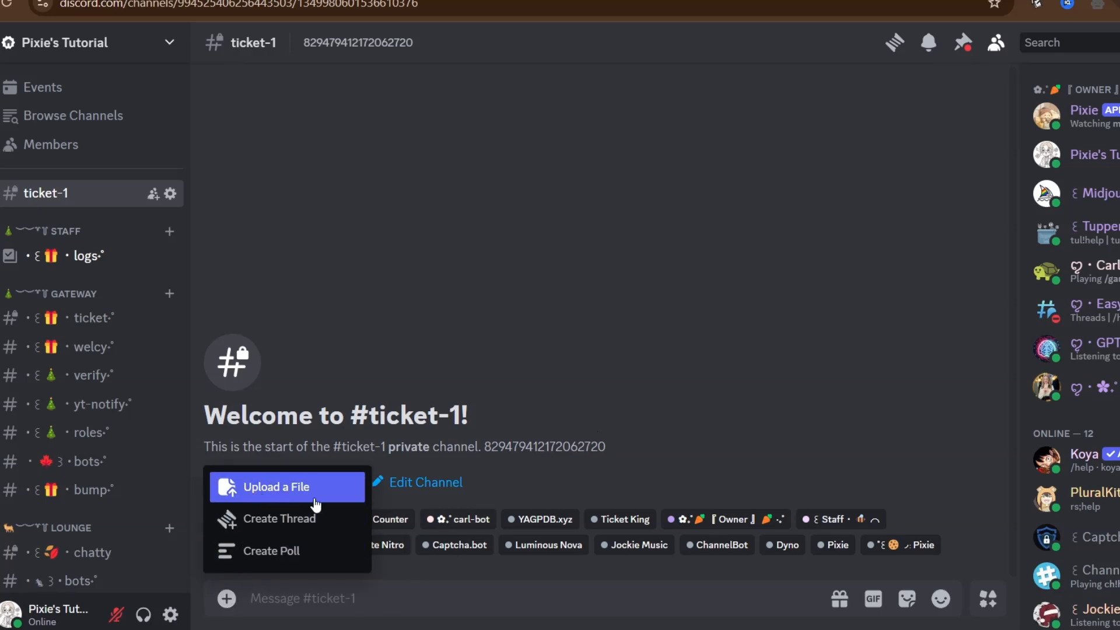
pyautogui.click(551, 389)
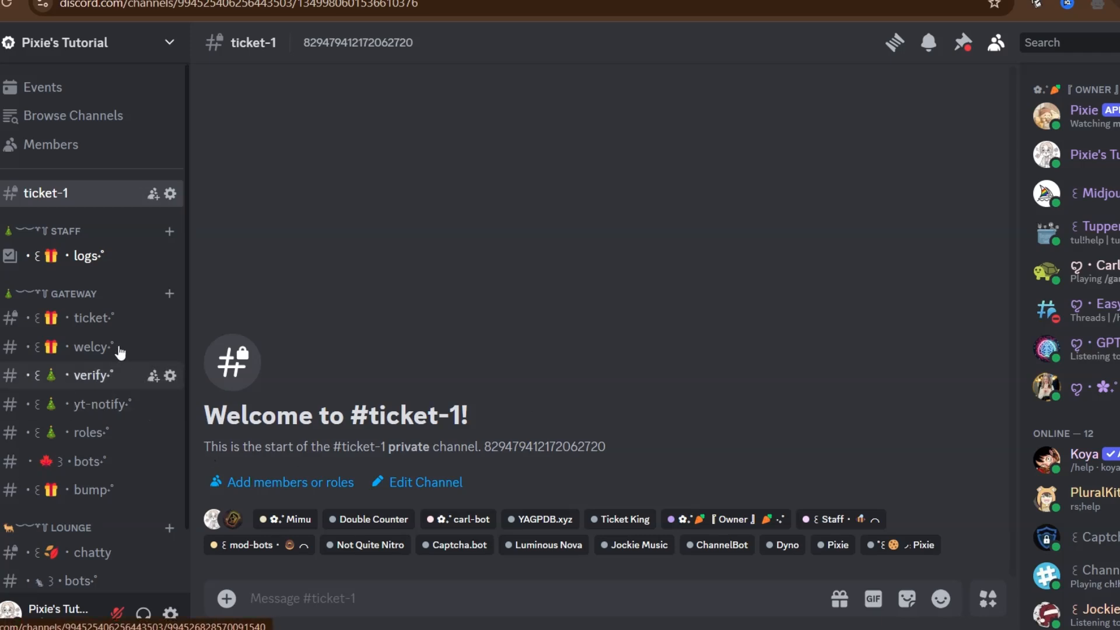
pyautogui.click(117, 318)
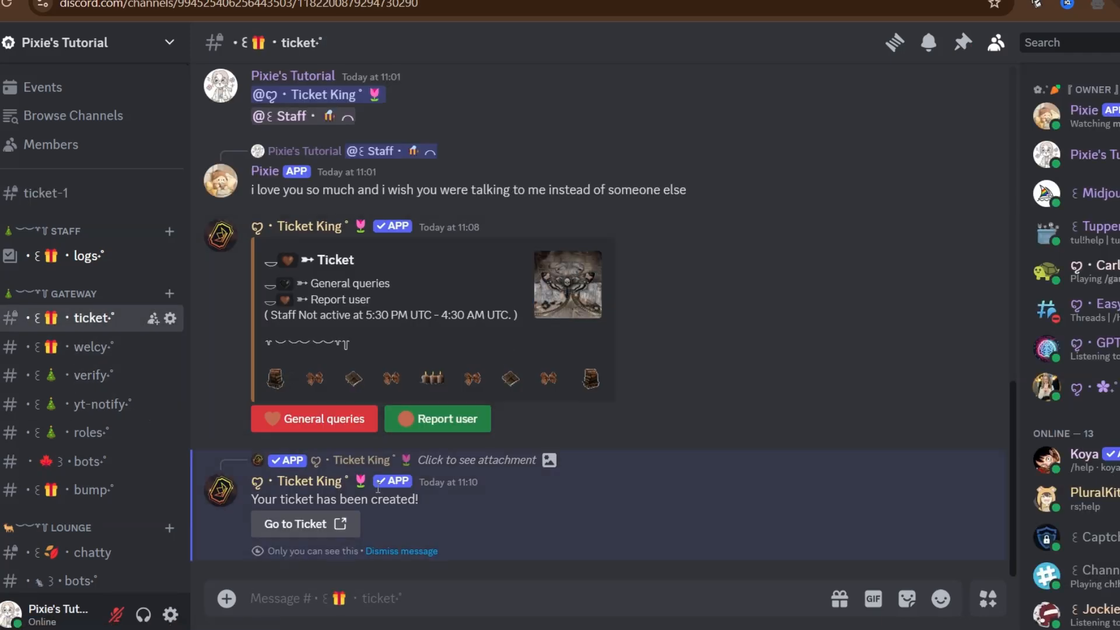